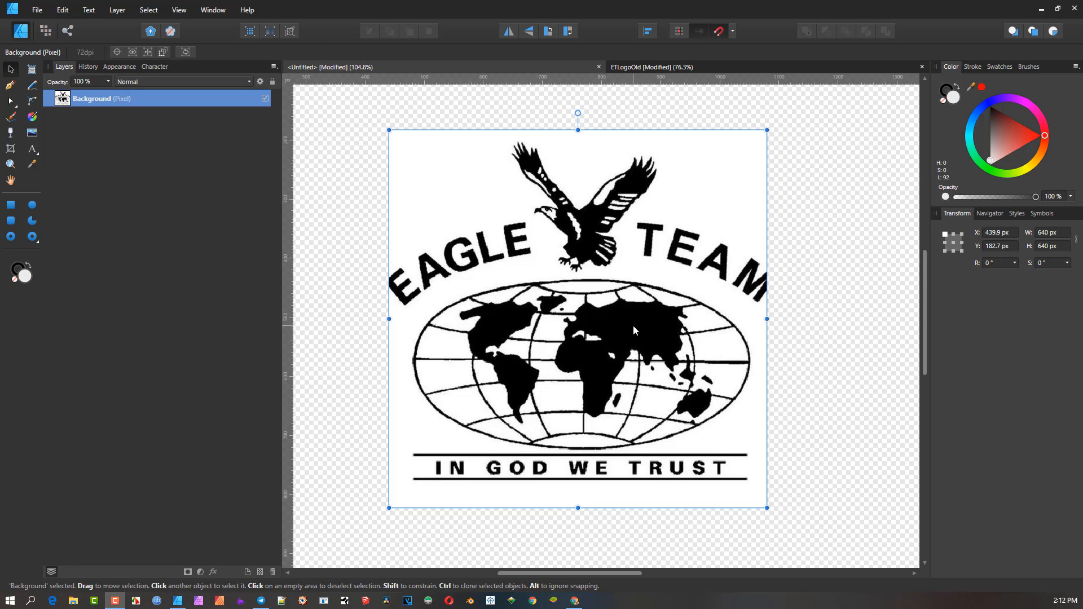
- Examine the Eagle Team logo image on the Untitled canvas at several zoom levels
drag(622, 322, 645, 334)
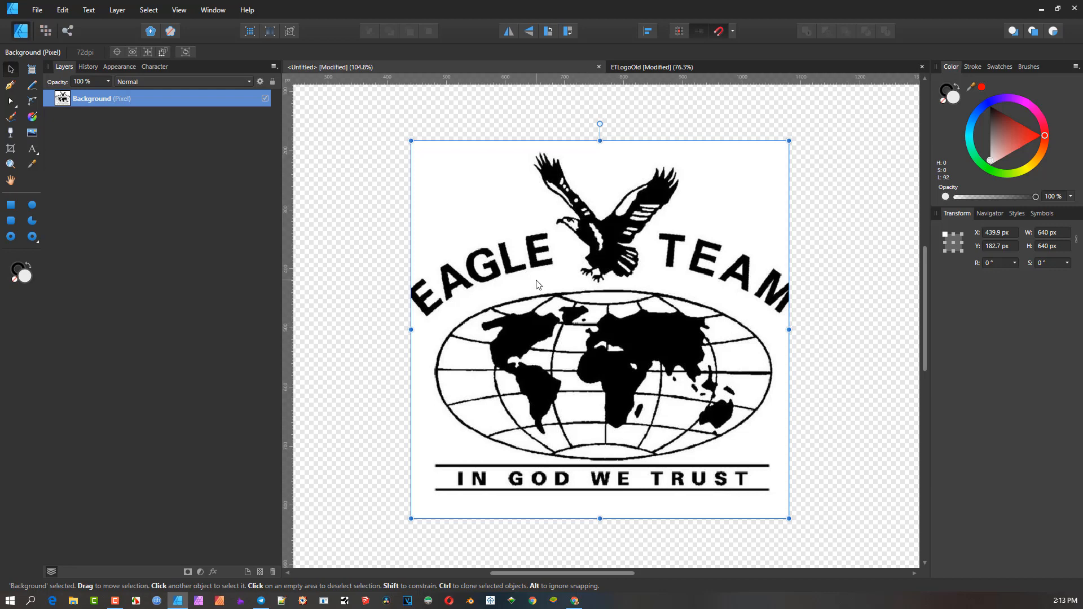
scroll(557, 282, up, 1)
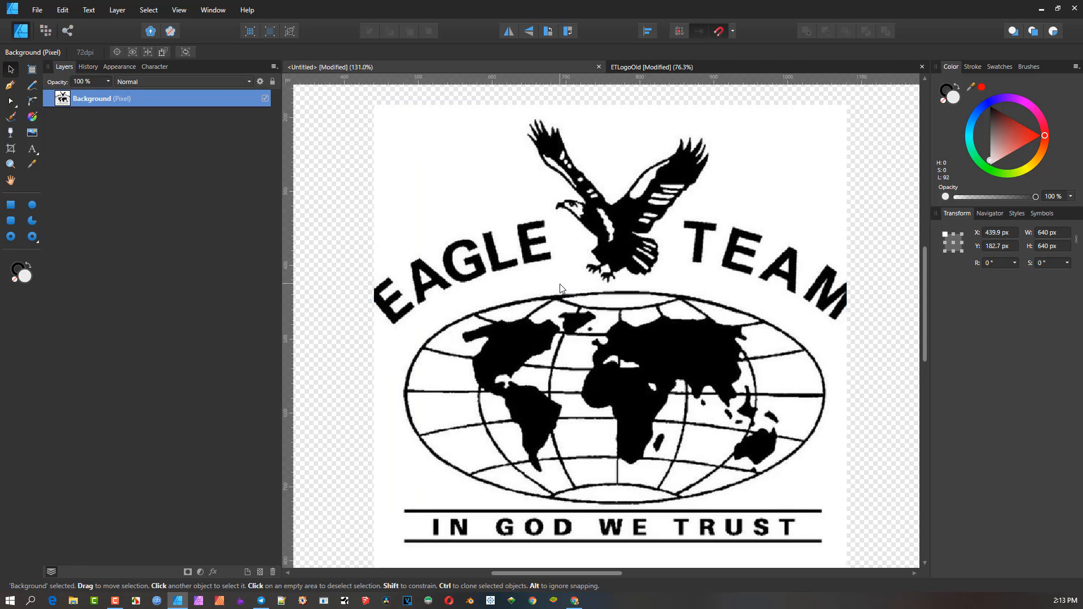
scroll(557, 282, down, 3)
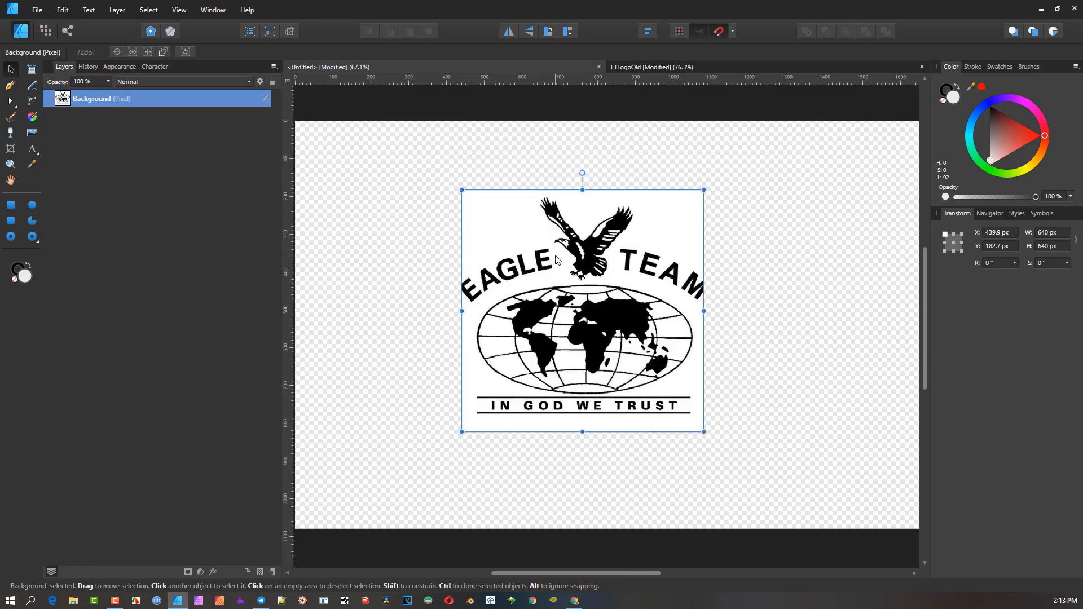
scroll(558, 261, up, 1)
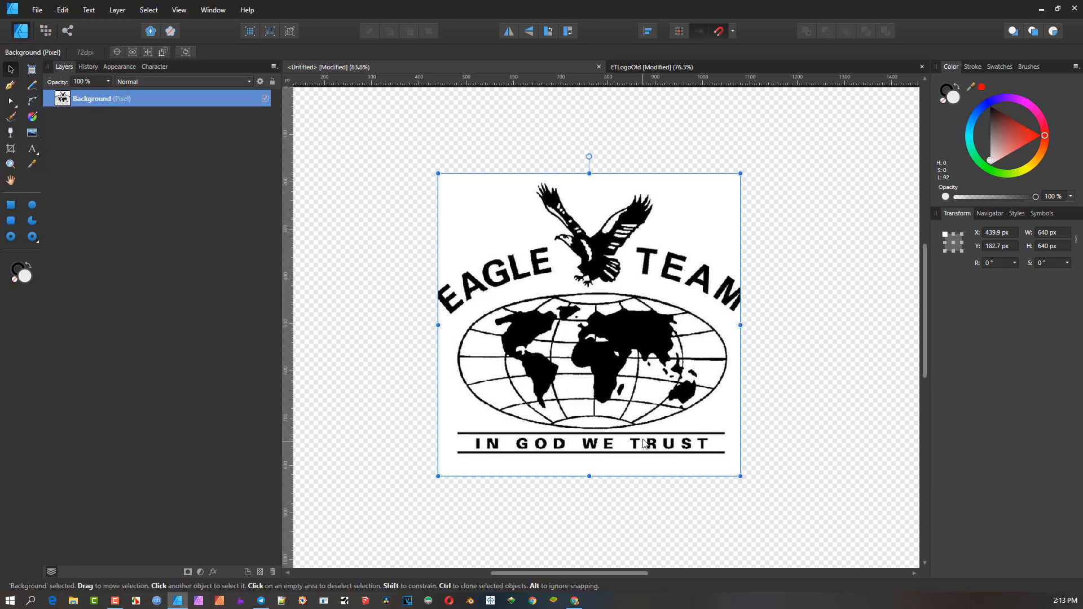
scroll(619, 345, up, 1)
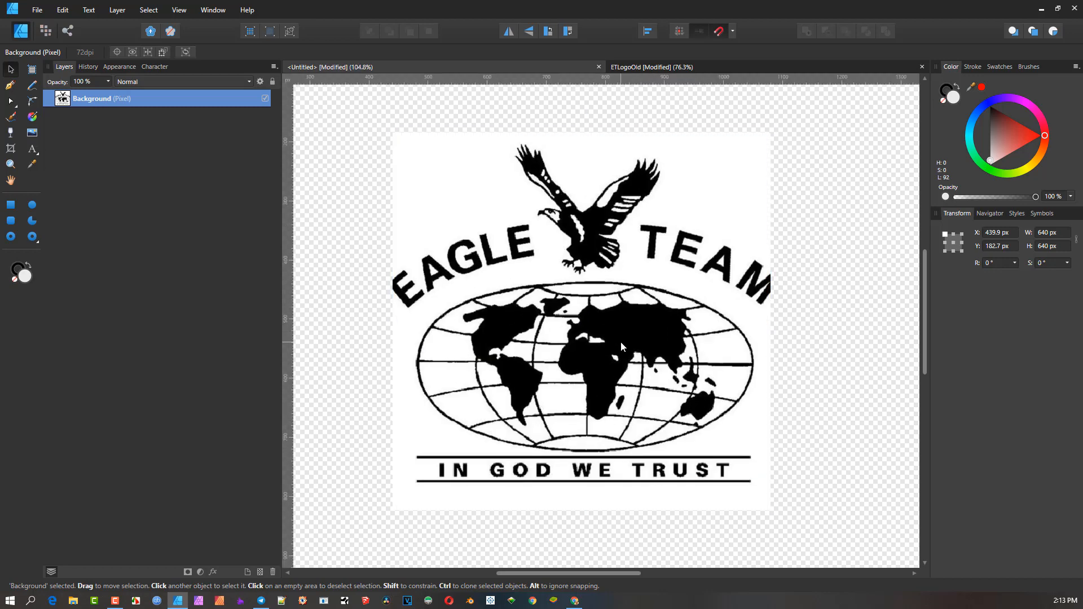
drag(620, 342, 625, 336)
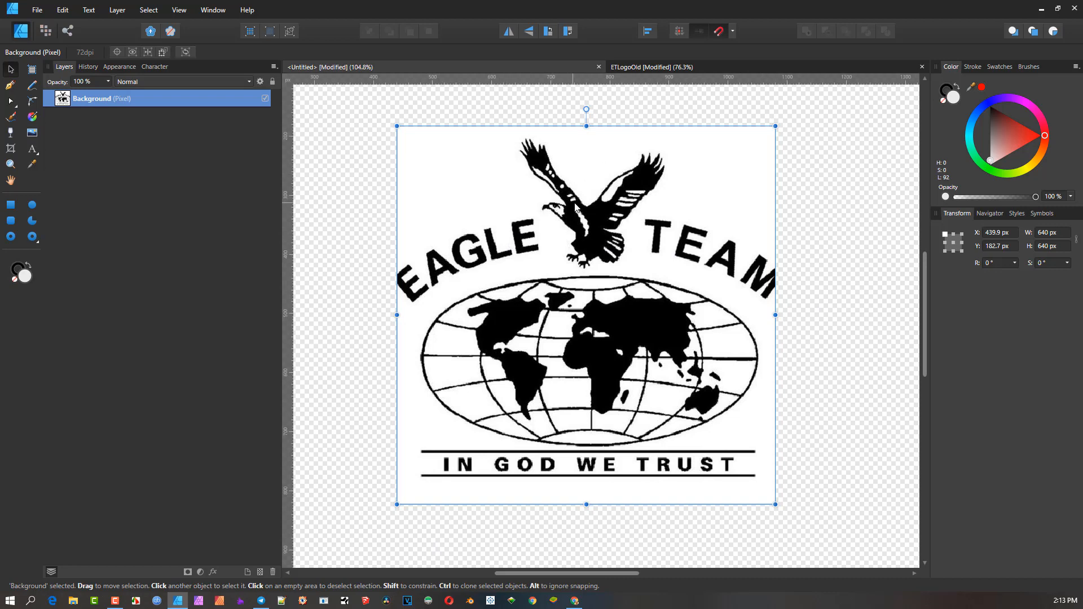
scroll(602, 203, up, 4)
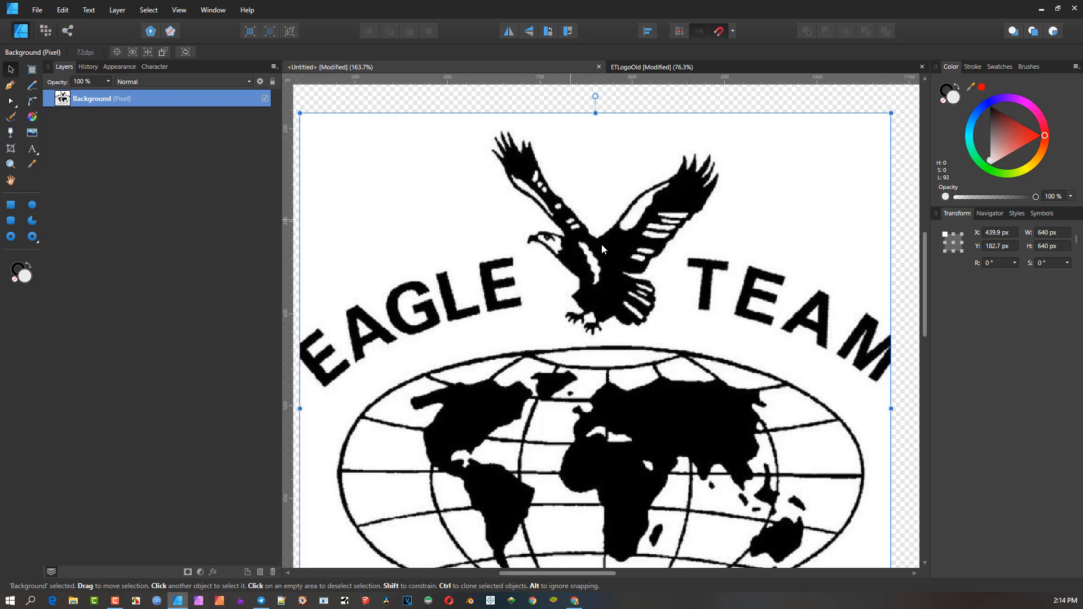
scroll(646, 290, down, 3)
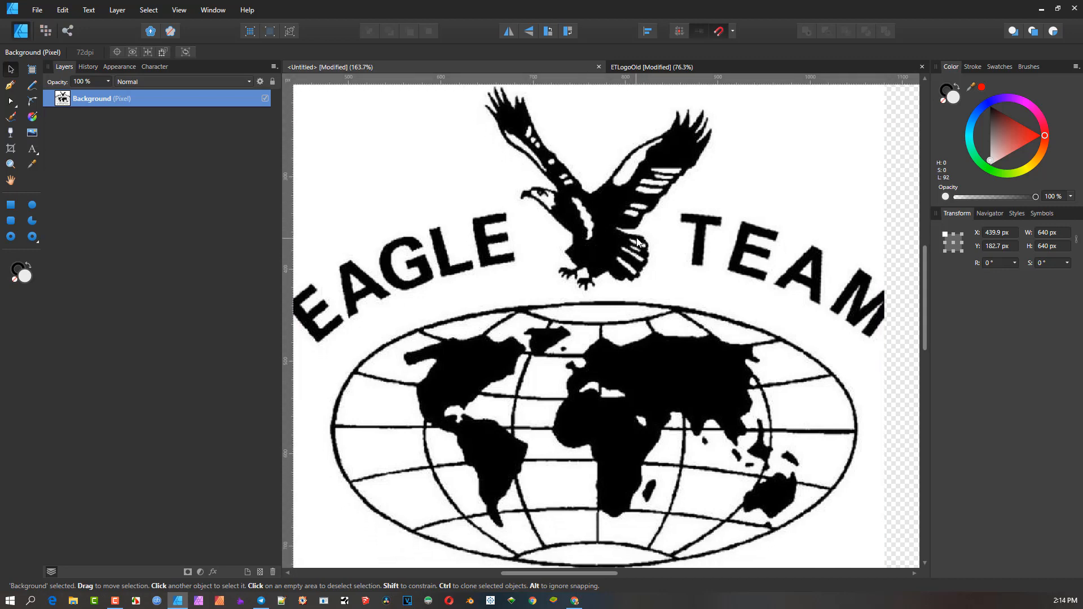
drag(636, 237, 626, 207)
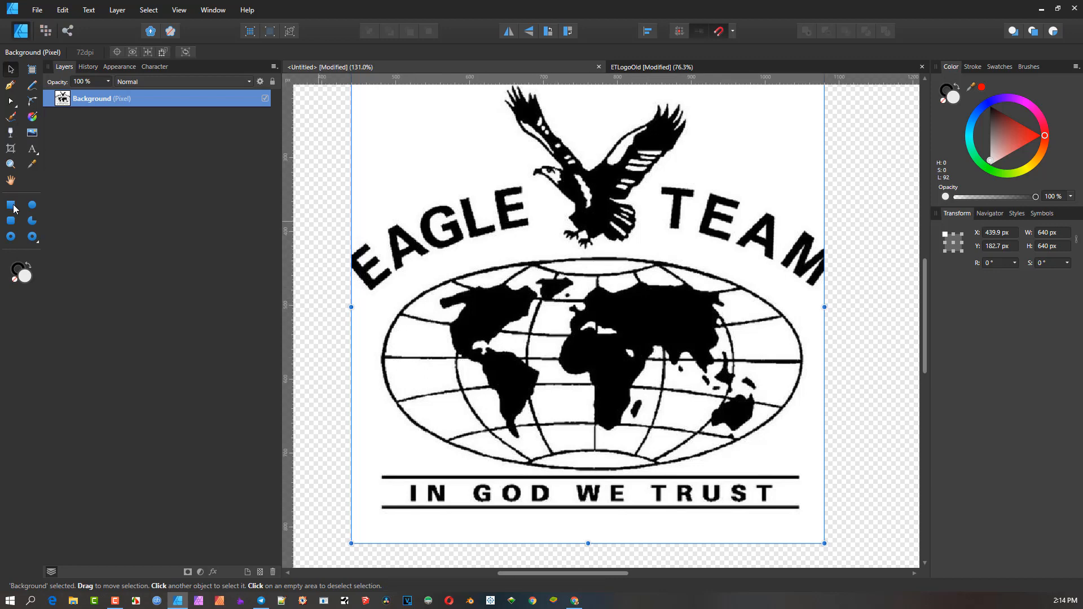
click(32, 206)
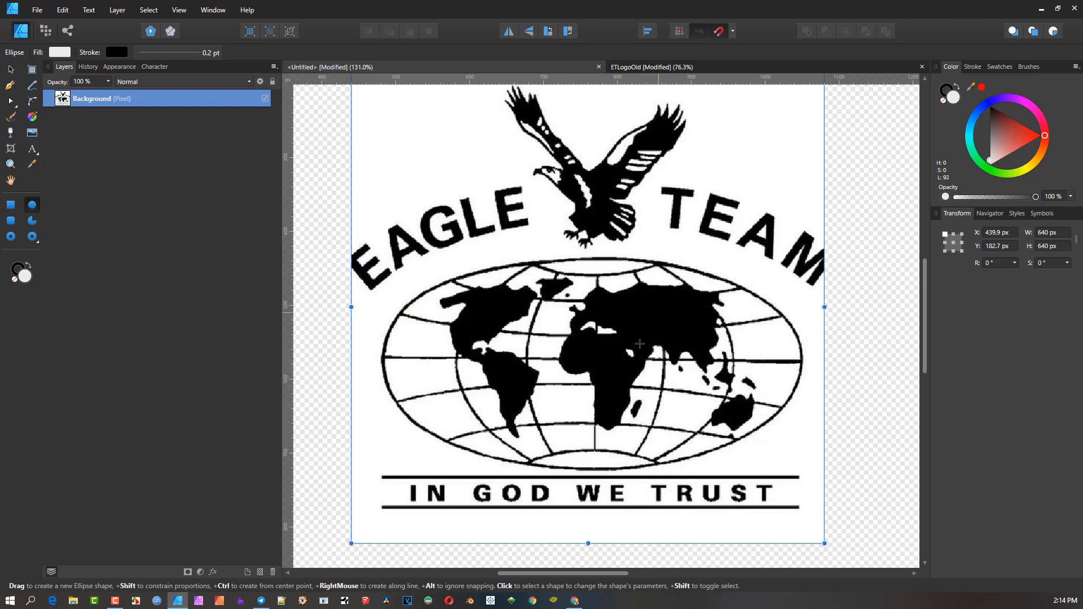
scroll(634, 342, down, 5)
scroll(634, 341, up, 5)
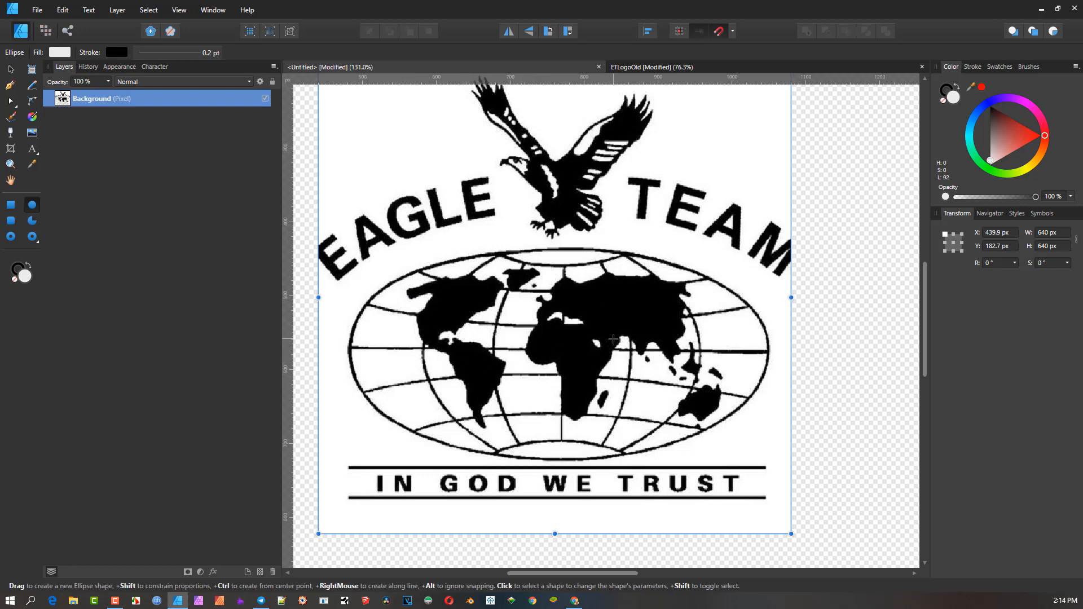
scroll(614, 339, down, 3)
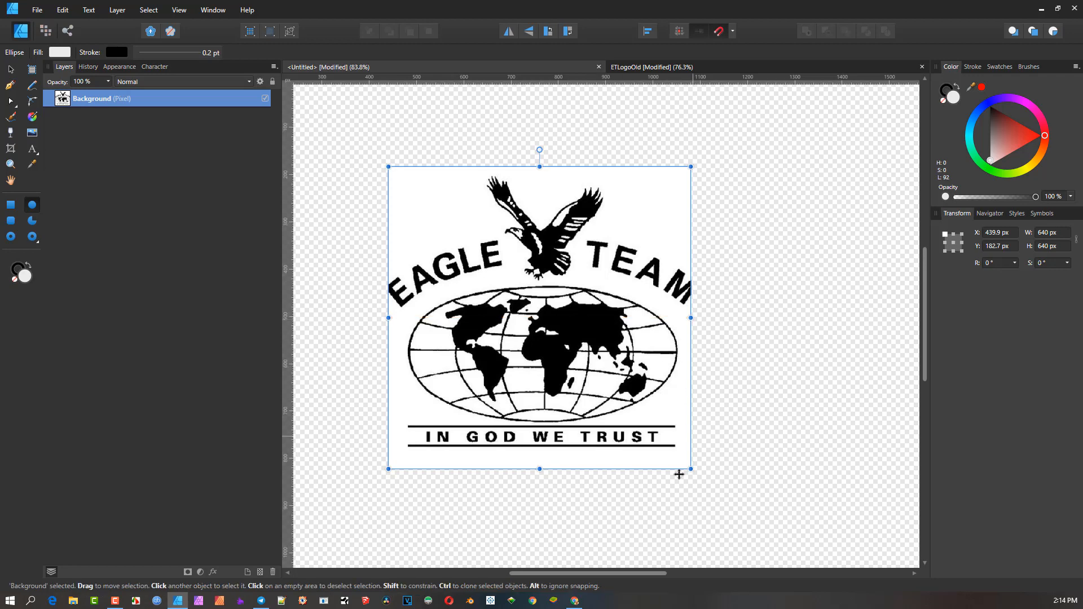
- Switch to the browser and enter globe in the Freepik search field
click(573, 601)
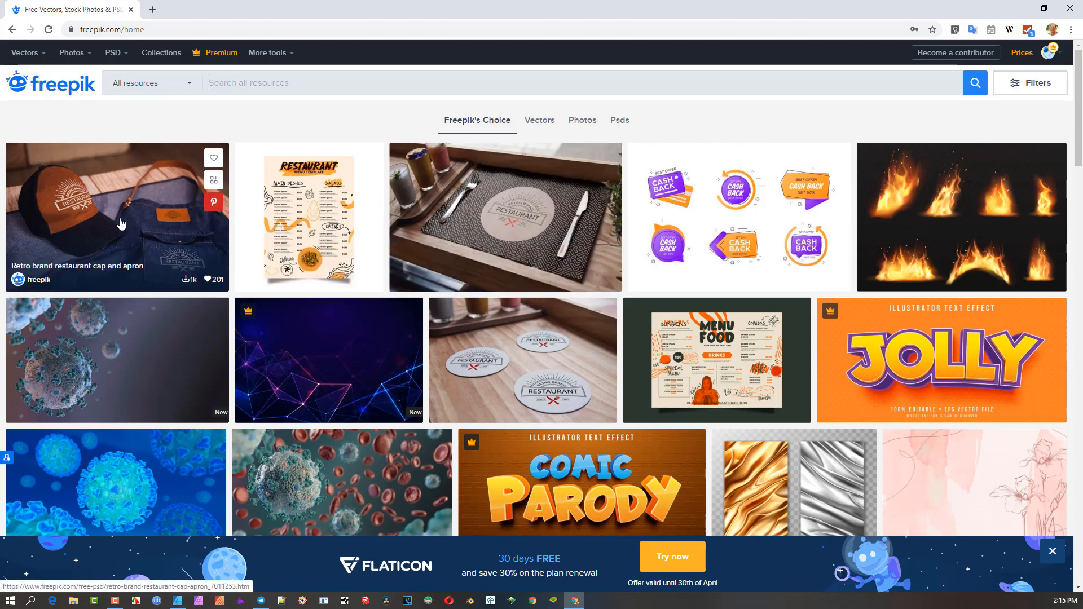
click(192, 84)
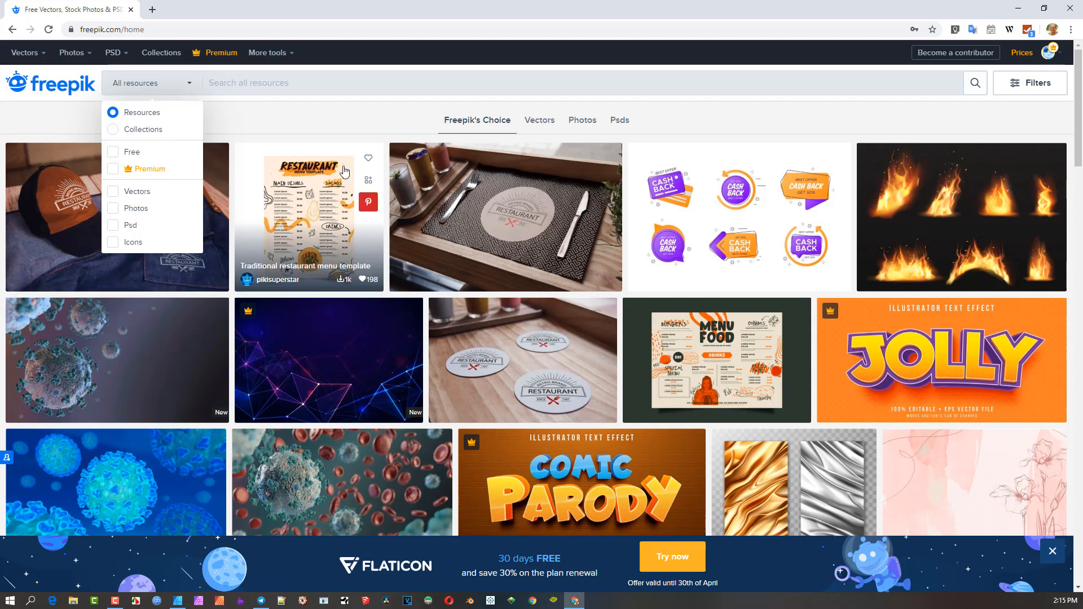
click(334, 83)
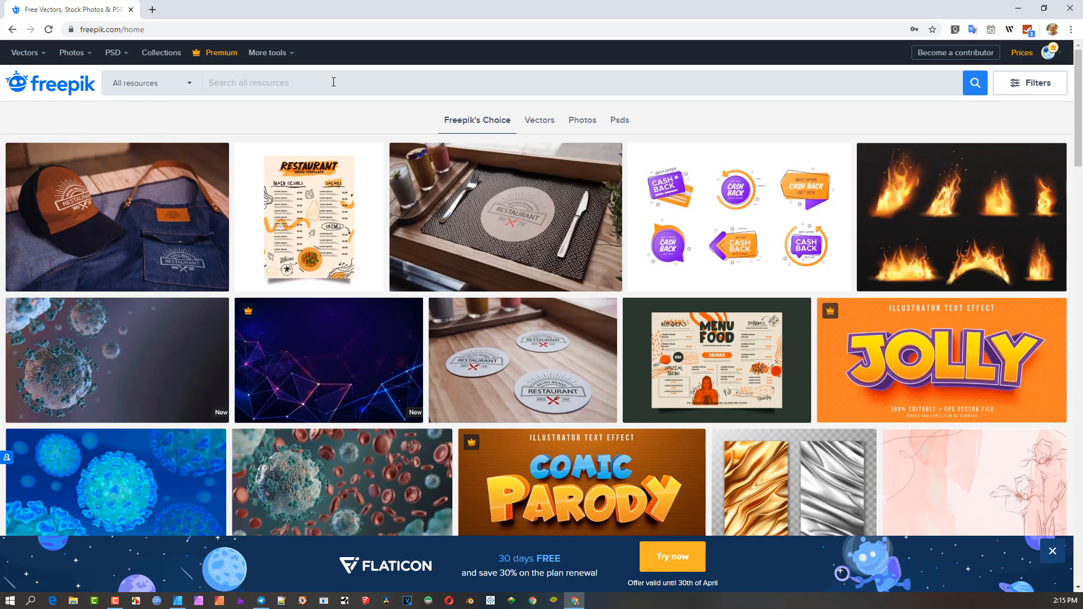
text(eagle)
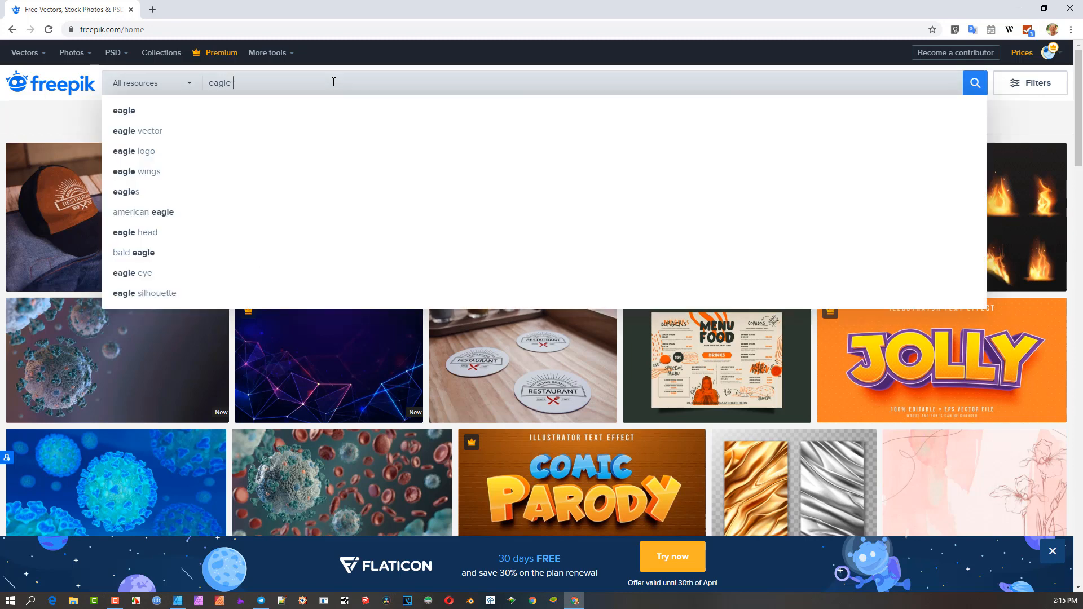
drag(247, 80, 122, 81)
text(earth)
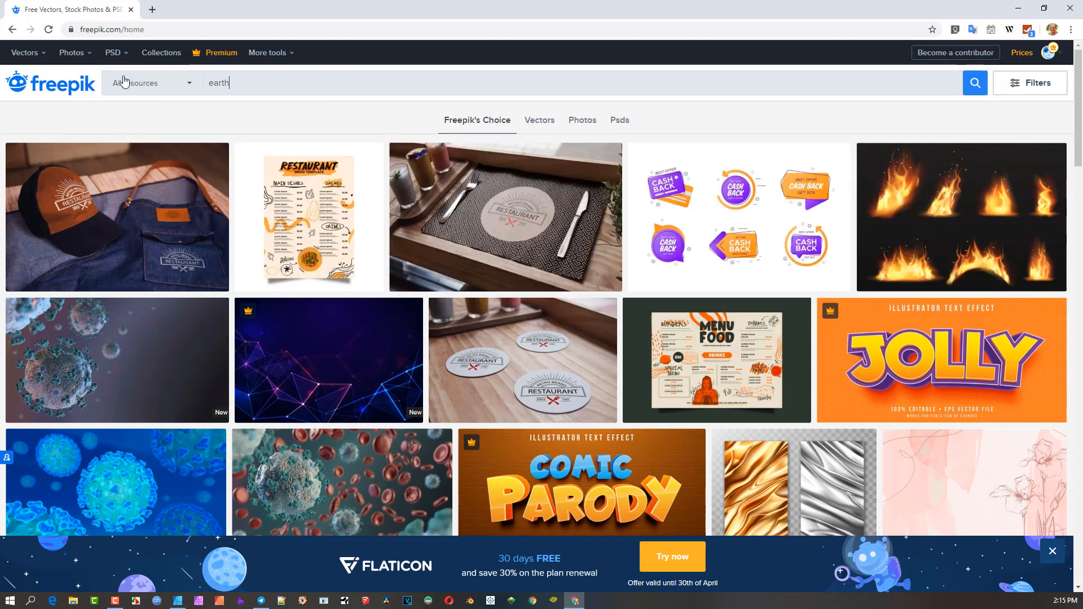
key(BackSpace)
key(BackSpace)
key(BackSpace)
key(BackSpace)
key(BackSpace)
text(globe)
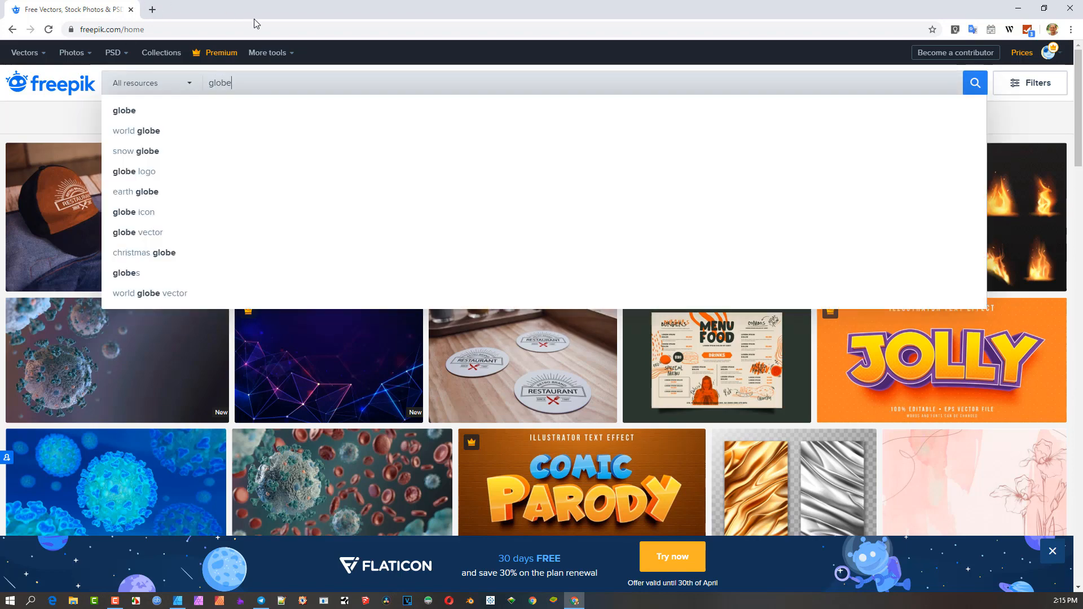
- Restrict the Freepik search to Vectors and run the globe search
click(186, 84)
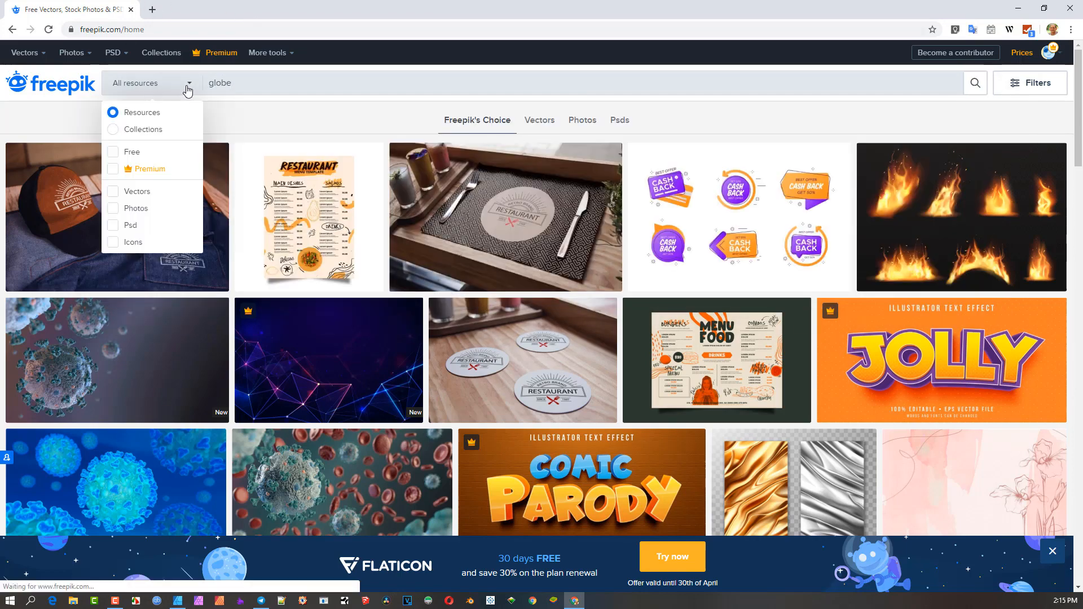
click(113, 192)
click(843, 82)
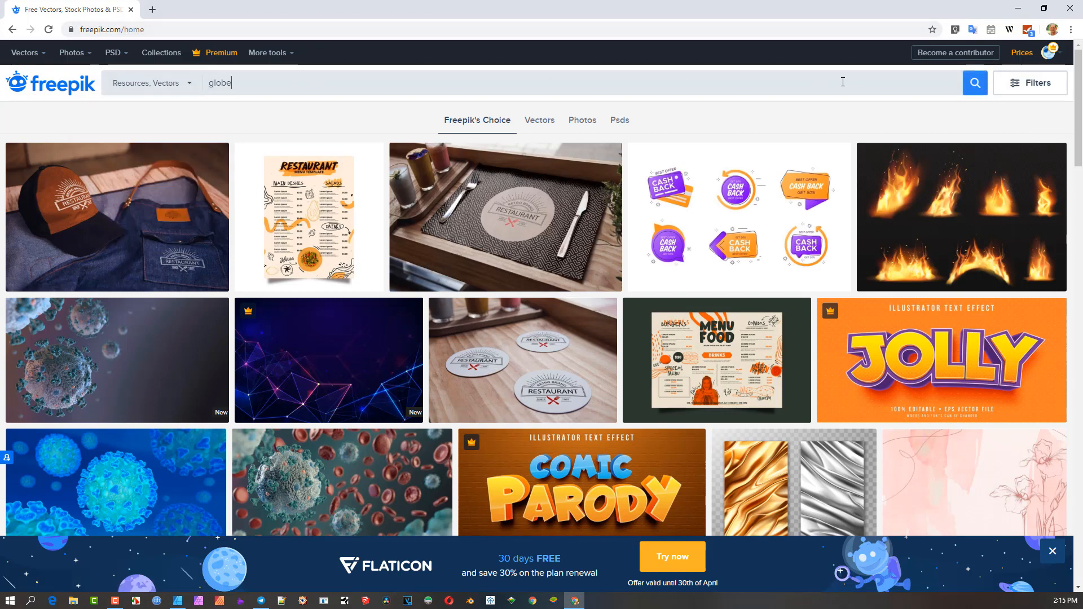
click(974, 84)
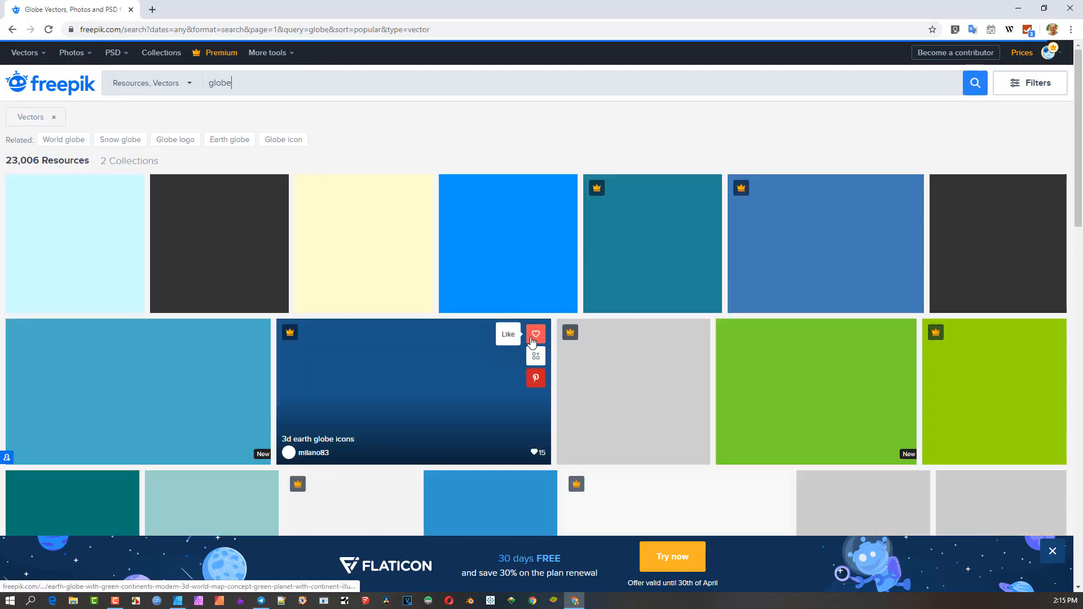
- Browse through the globe vector search results
scroll(631, 335, down, 2)
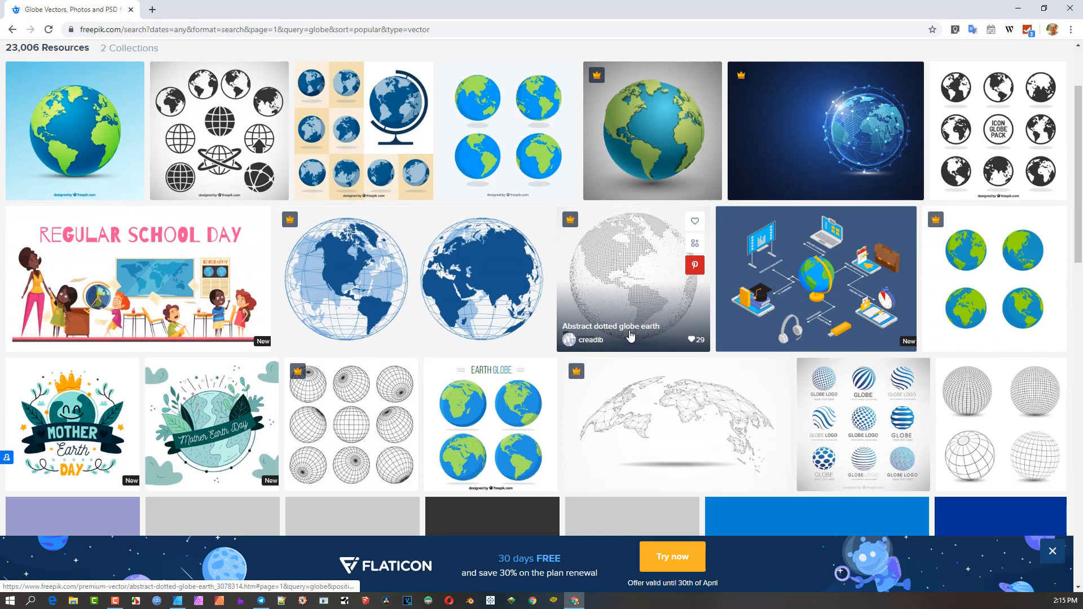
scroll(631, 335, down, 3)
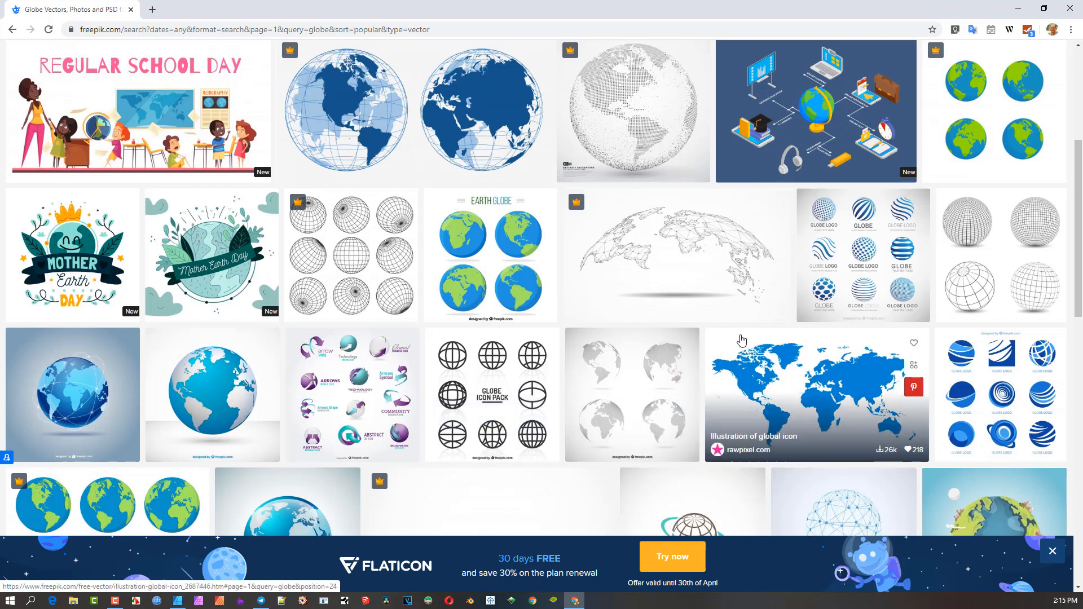
scroll(741, 339, up, 4)
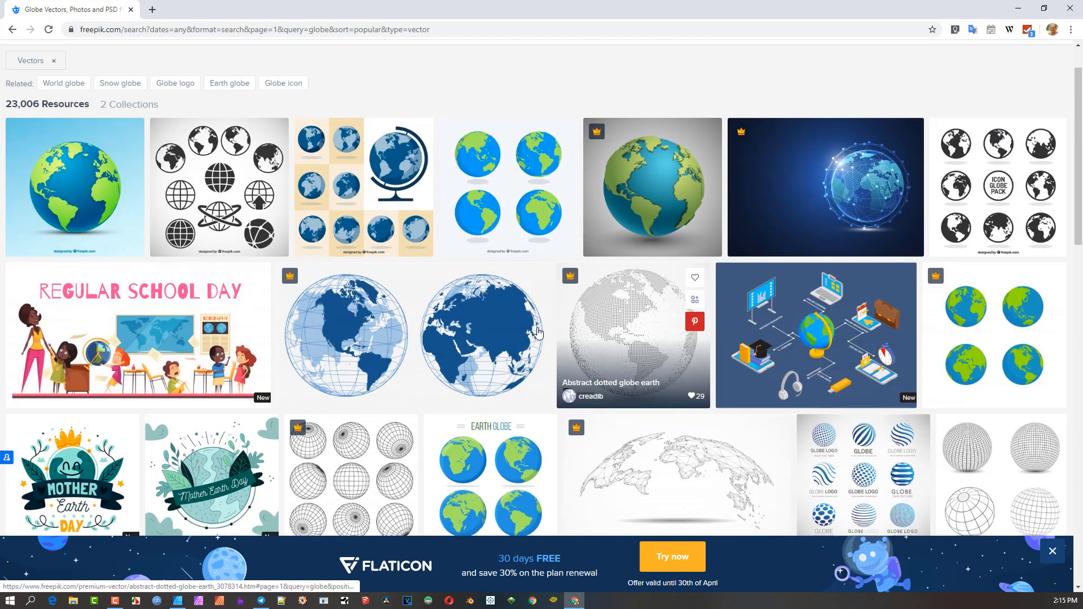
scroll(508, 325, down, 3)
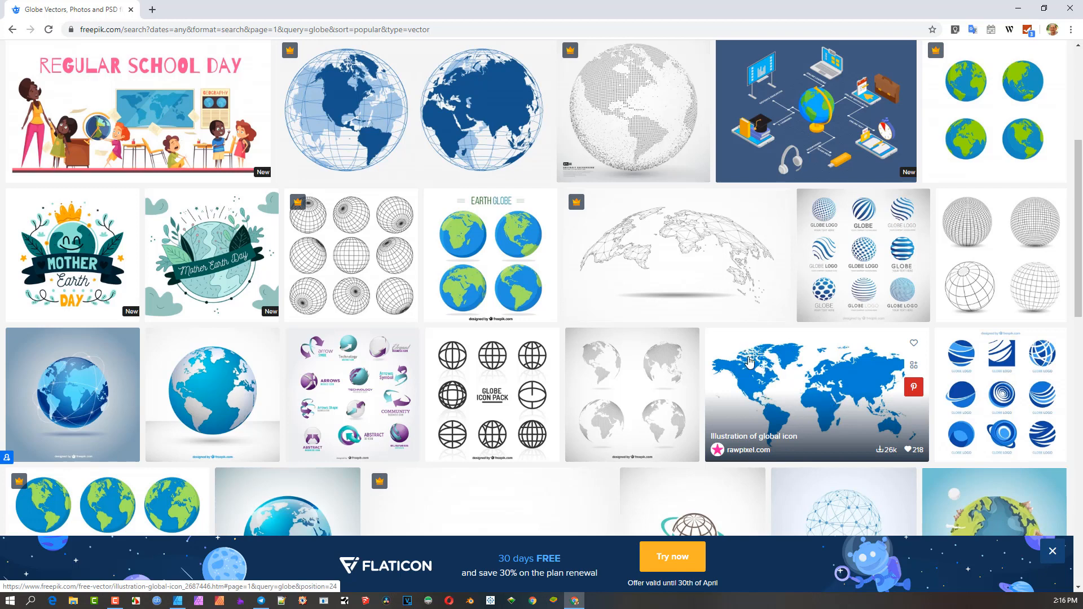
scroll(787, 386, down, 5)
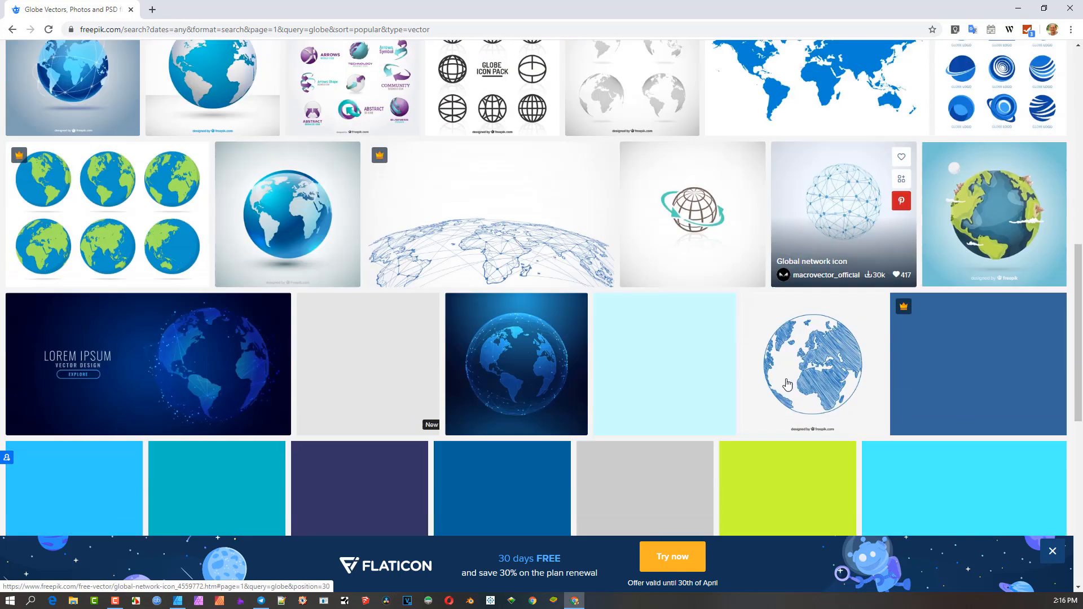
scroll(788, 384, up, 3)
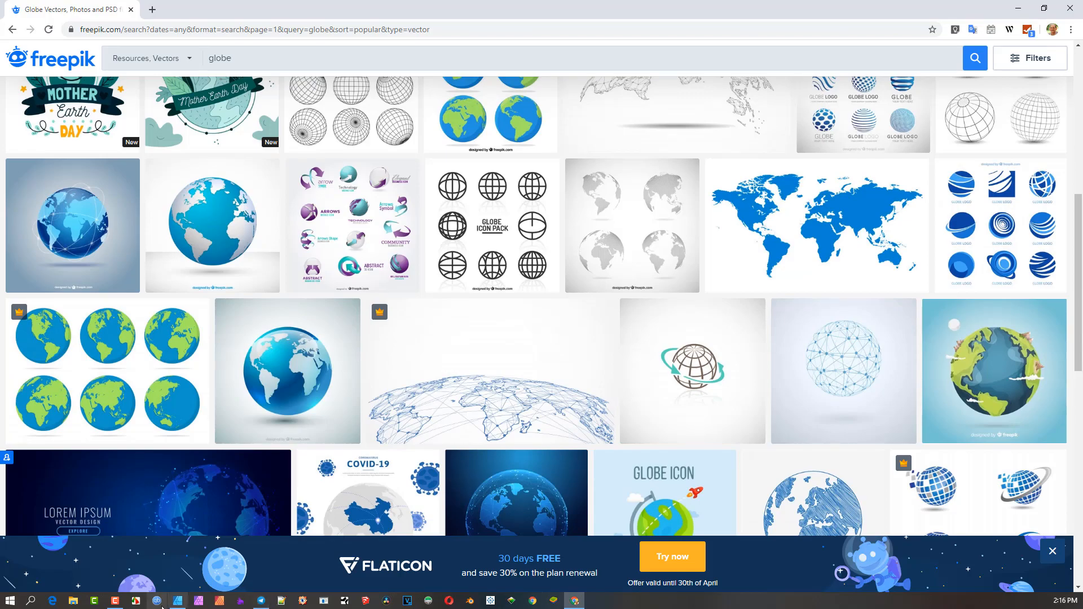
- Return to the design app, open the ETLogoOld document and inspect the red world map beside the artboard
click(177, 601)
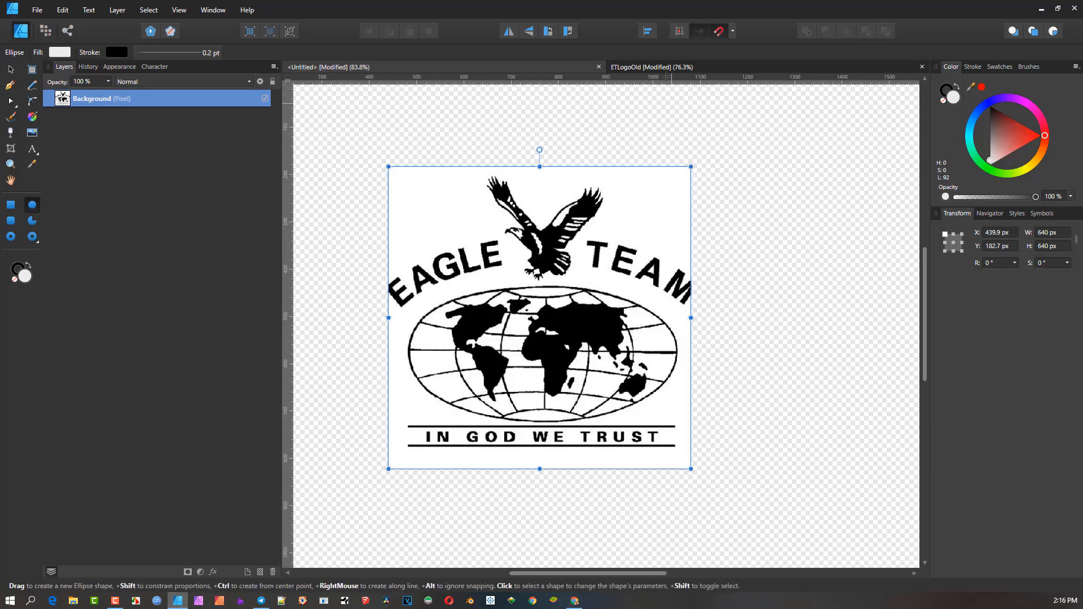
click(665, 69)
scroll(665, 182, down, 2)
drag(637, 217, 588, 243)
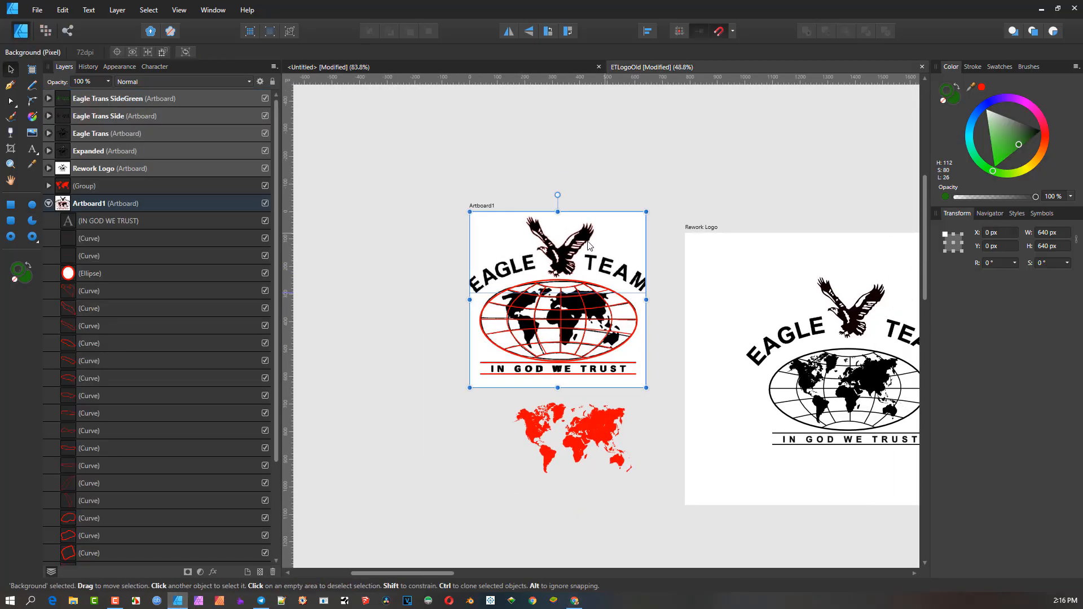
scroll(588, 244, up, 2)
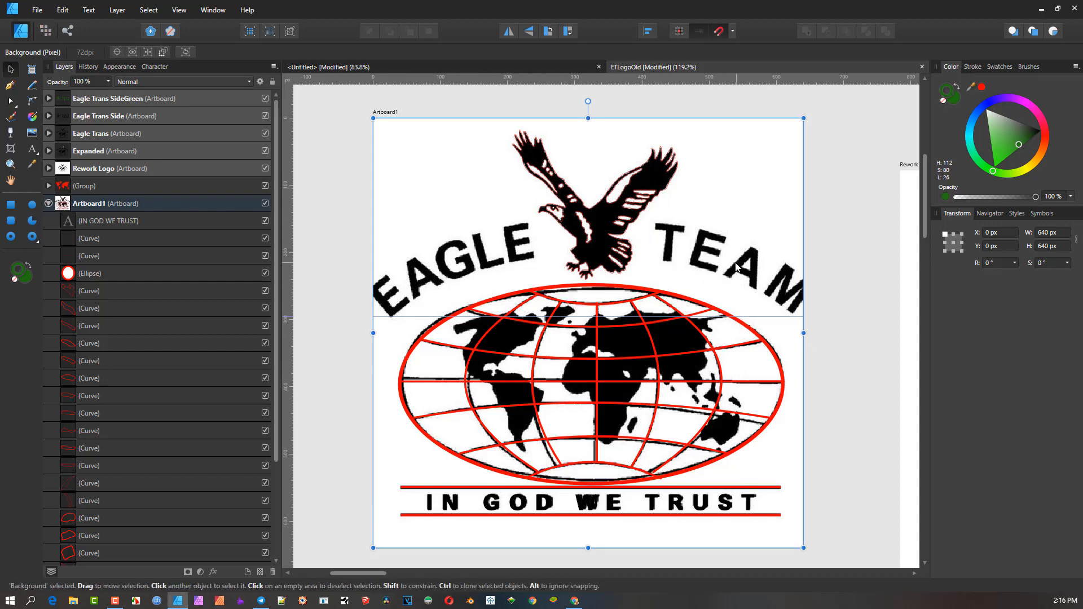
drag(729, 262, 706, 246)
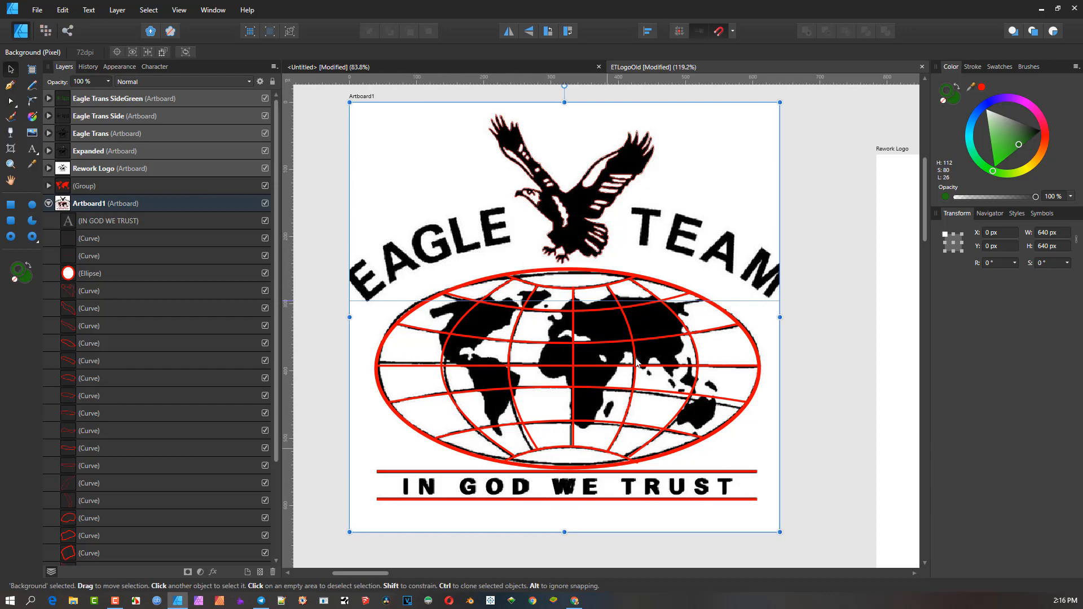
scroll(621, 330, down, 1)
drag(754, 345, 725, 109)
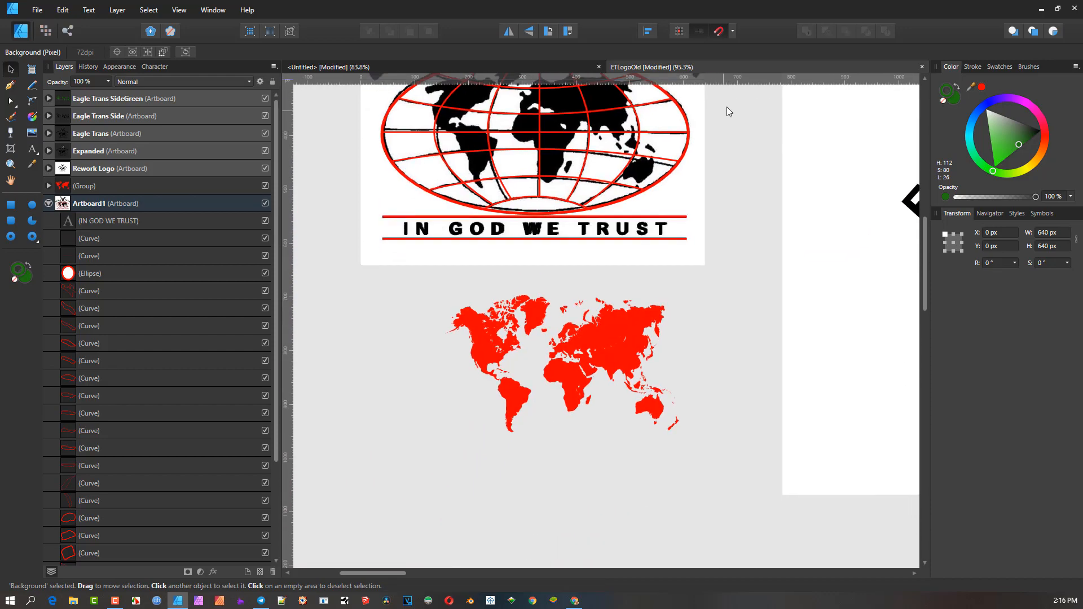
scroll(627, 257, up, 2)
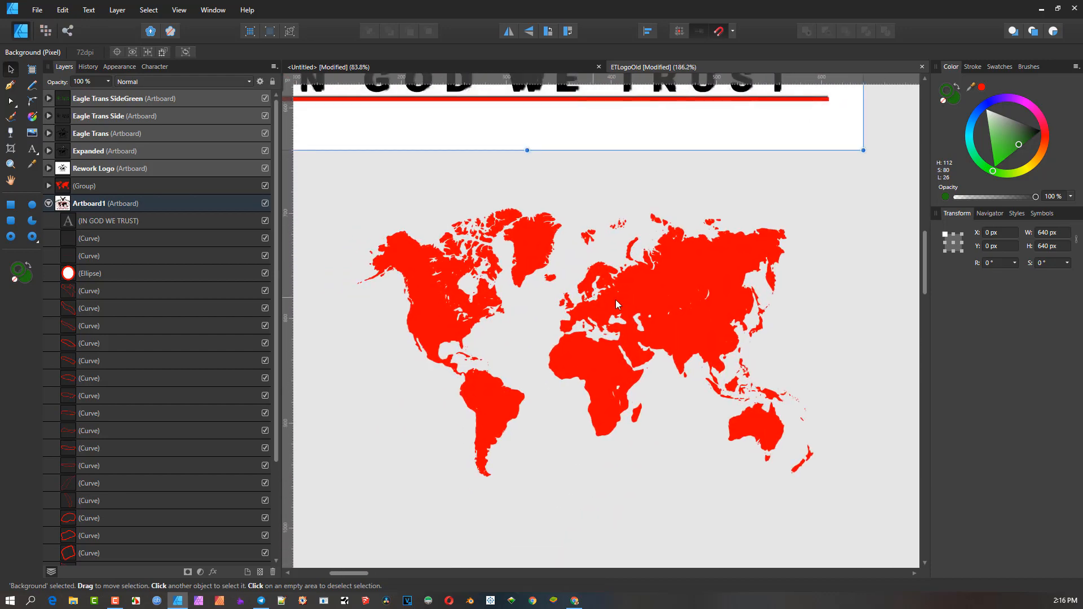
- Select all the shapes inside the red world map group and give them a green stroke colour
click(634, 289)
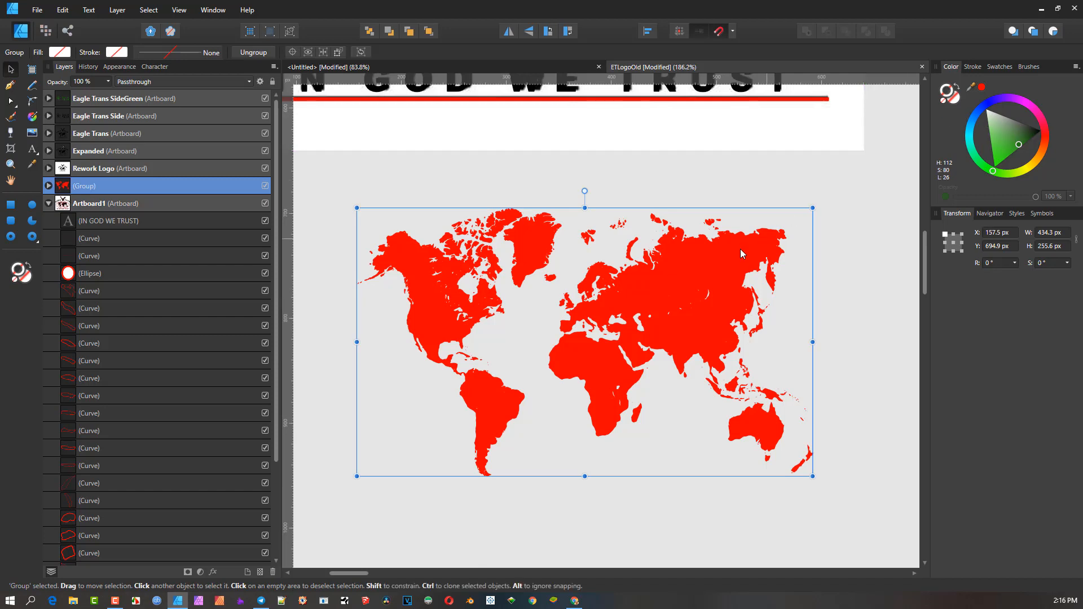
double_click(705, 268)
drag(343, 182, 868, 565)
click(992, 169)
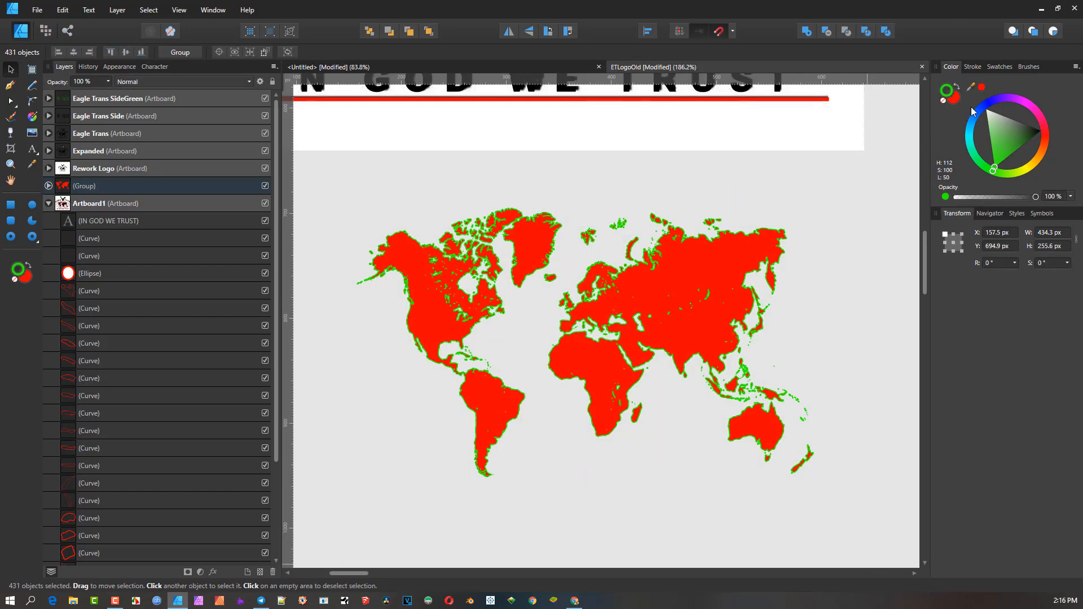
- Swap the world map's fill and stroke so the shapes are filled green, and remove the red outline
click(956, 86)
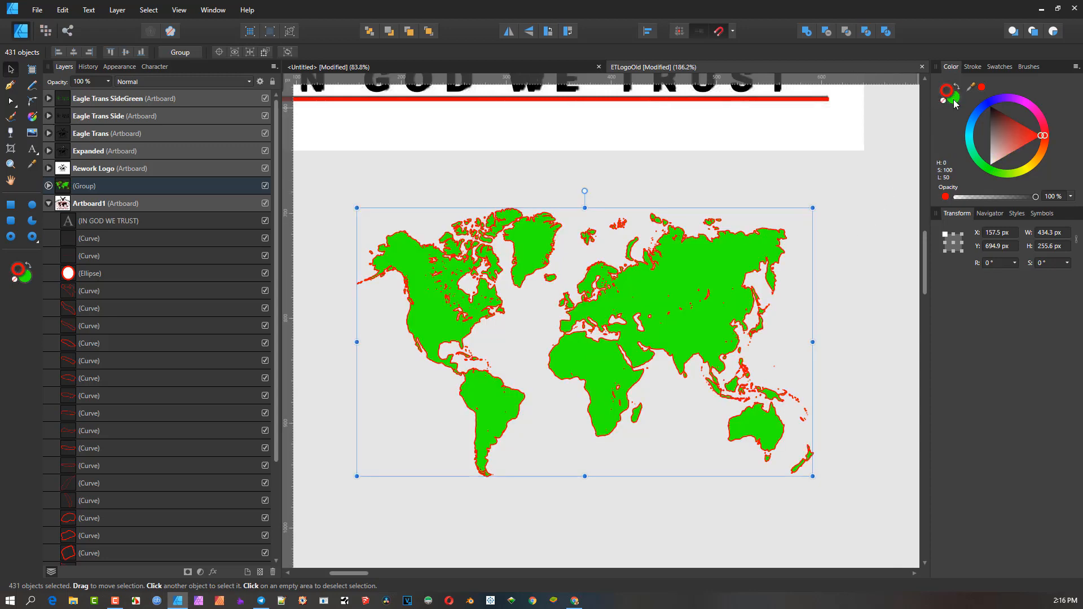
click(946, 103)
- Examine the existing logo versions on the other artboards, such as Rework Logo, Expanded and Eagle Trans
scroll(881, 225, down, 5)
drag(859, 244, 529, 309)
scroll(724, 262, up, 1)
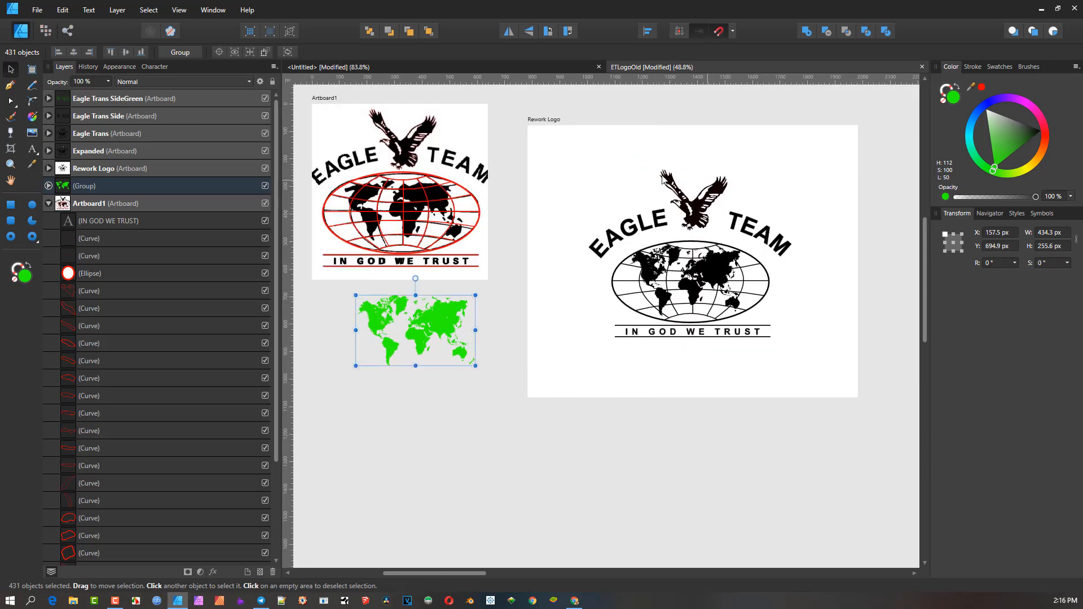
scroll(676, 264, up, 1)
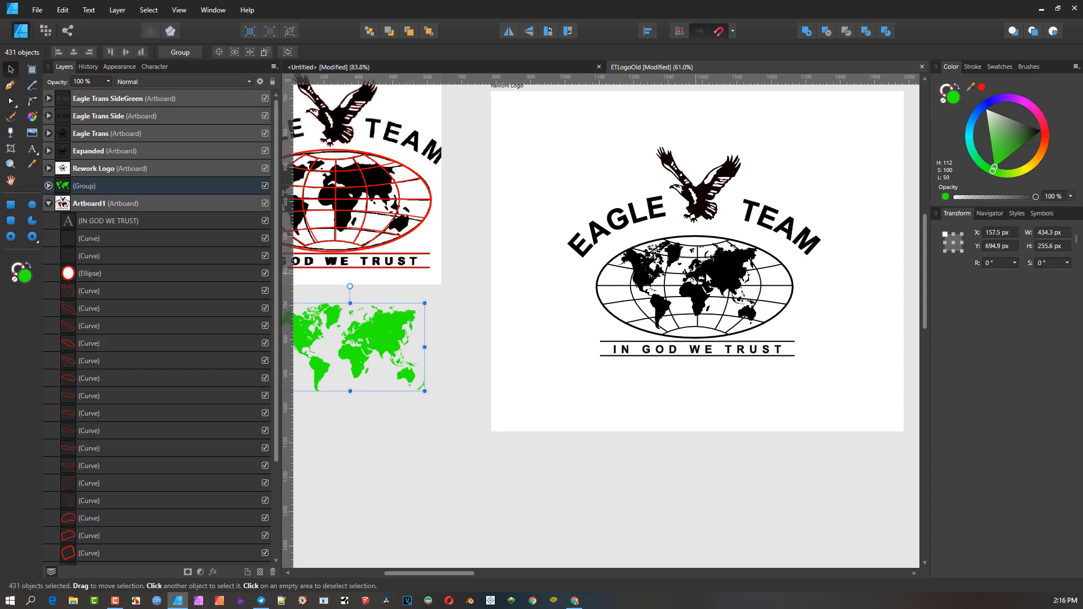
drag(483, 211, 556, 261)
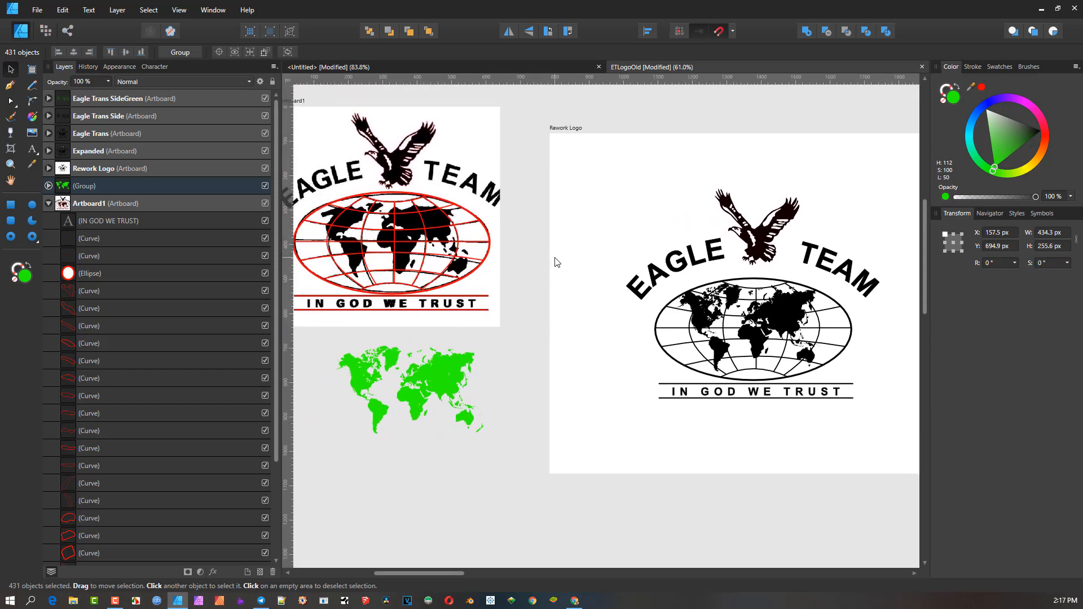
drag(810, 276, 472, 237)
drag(851, 237, 527, 277)
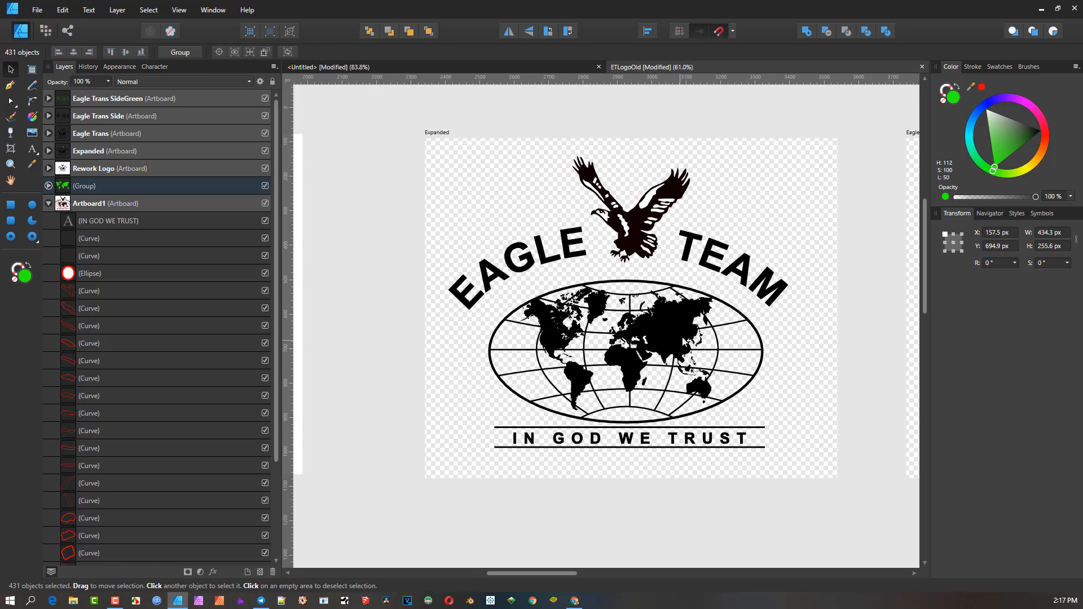
scroll(706, 332, down, 2)
drag(705, 329, 441, 317)
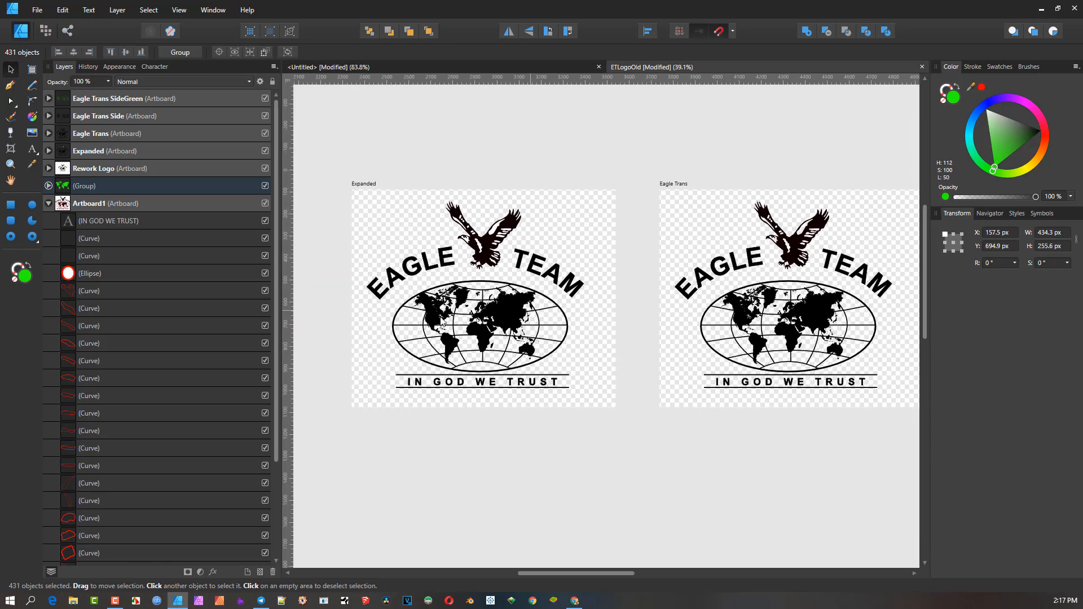
drag(531, 312, 346, 311)
scroll(577, 290, up, 3)
drag(631, 293, 587, 295)
scroll(587, 295, down, 2)
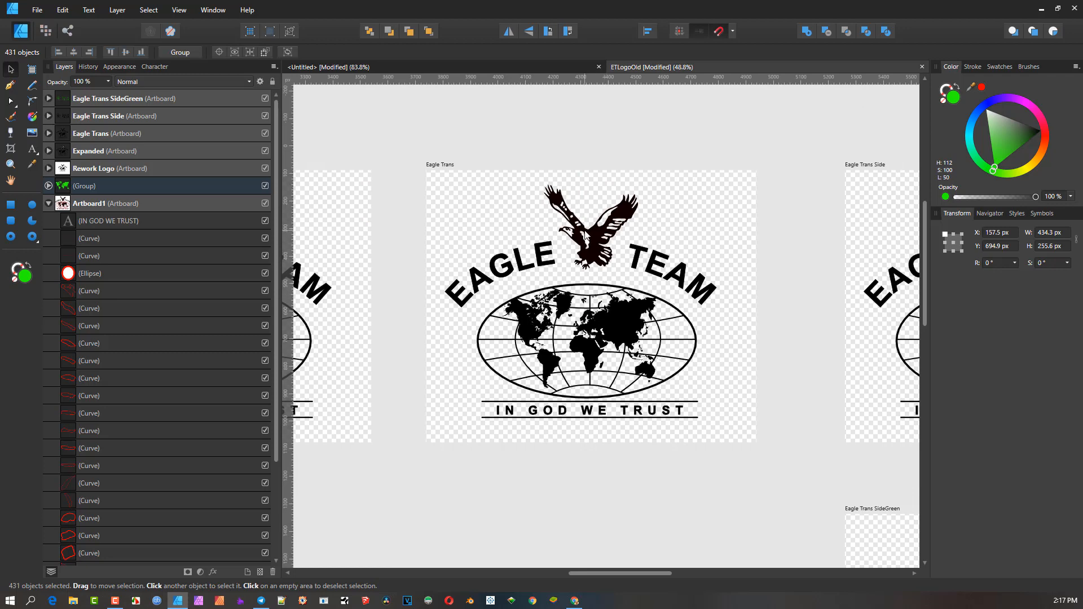
scroll(578, 259, up, 2)
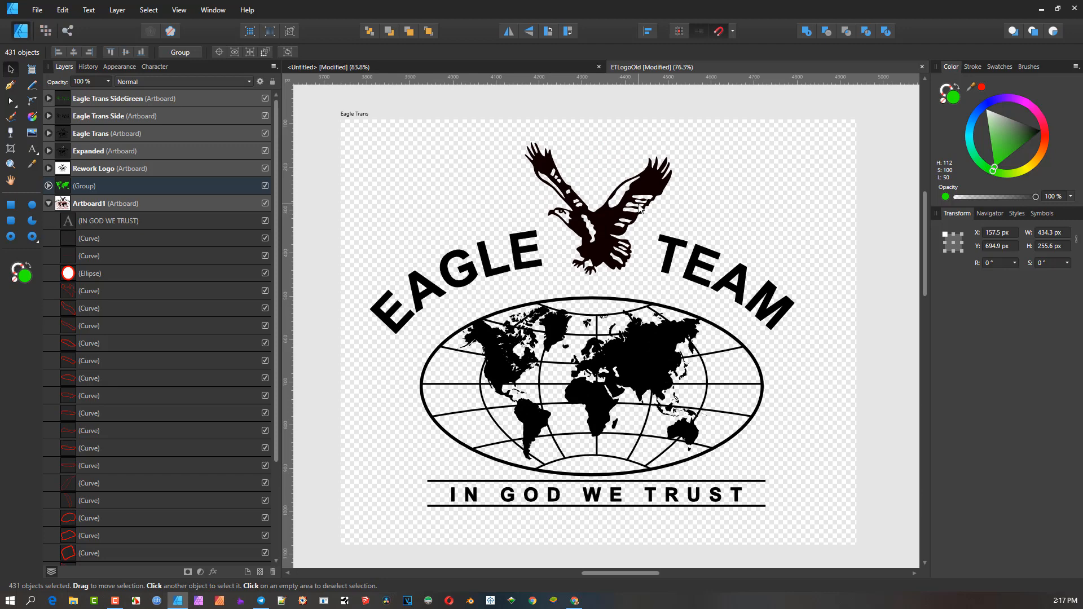
scroll(640, 207, down, 1)
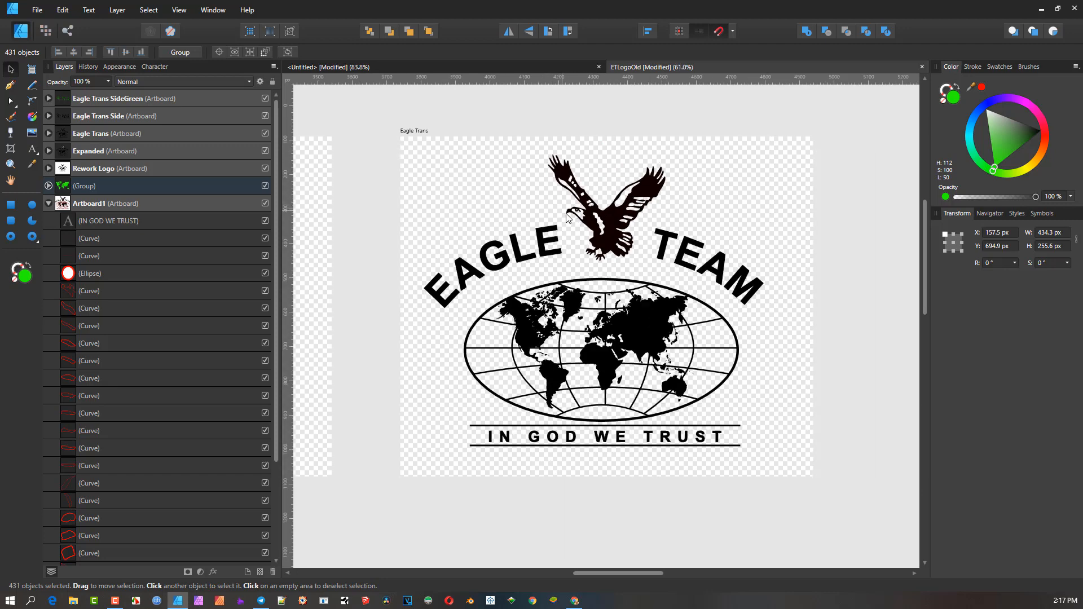
drag(585, 216, 612, 222)
scroll(627, 225, down, 3)
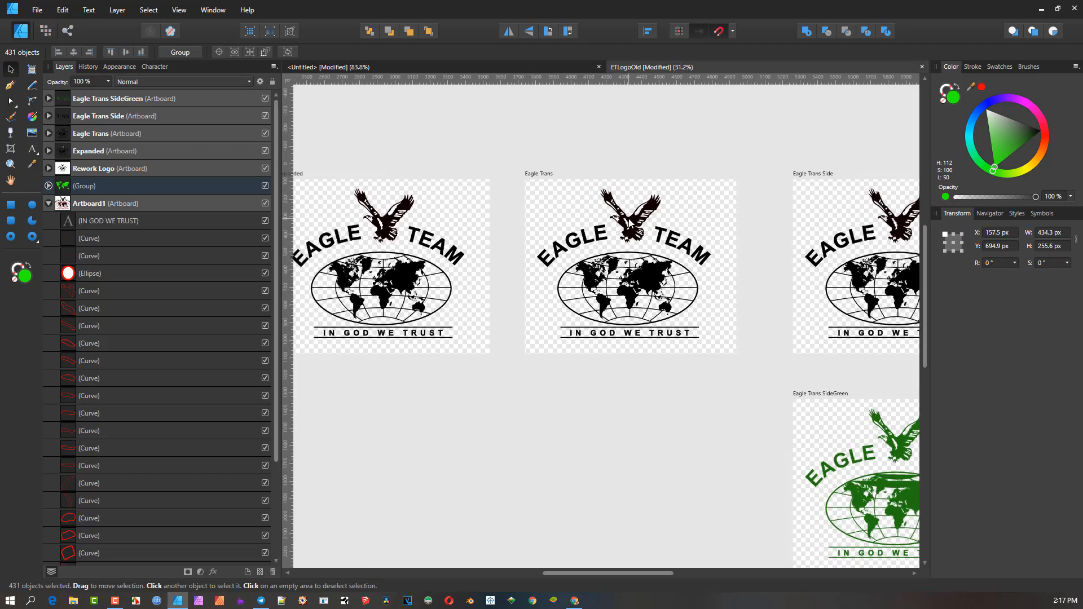
scroll(620, 242, up, 3)
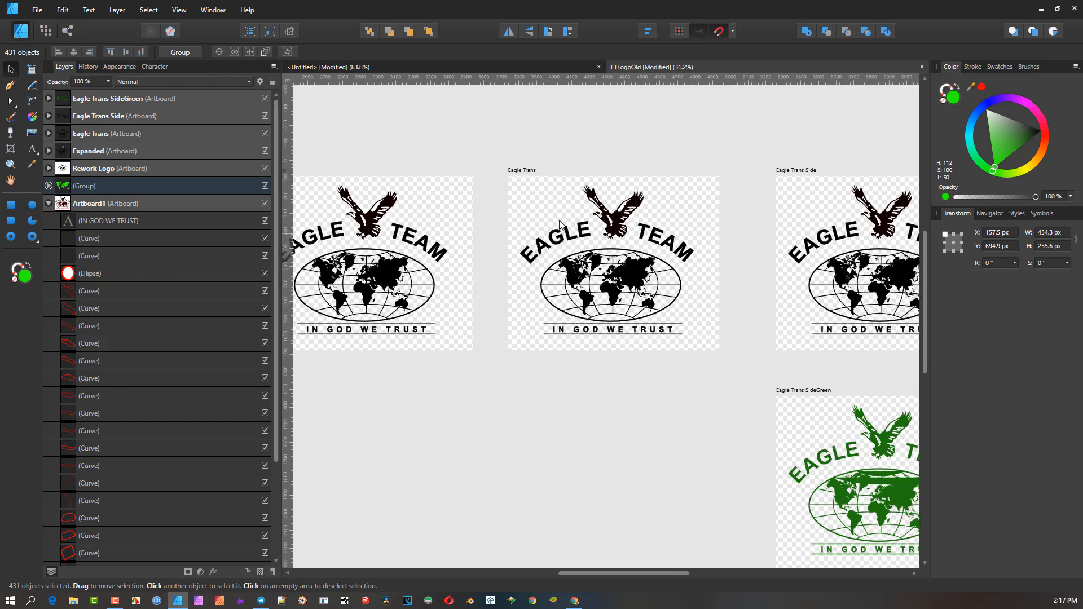
scroll(573, 226, up, 1)
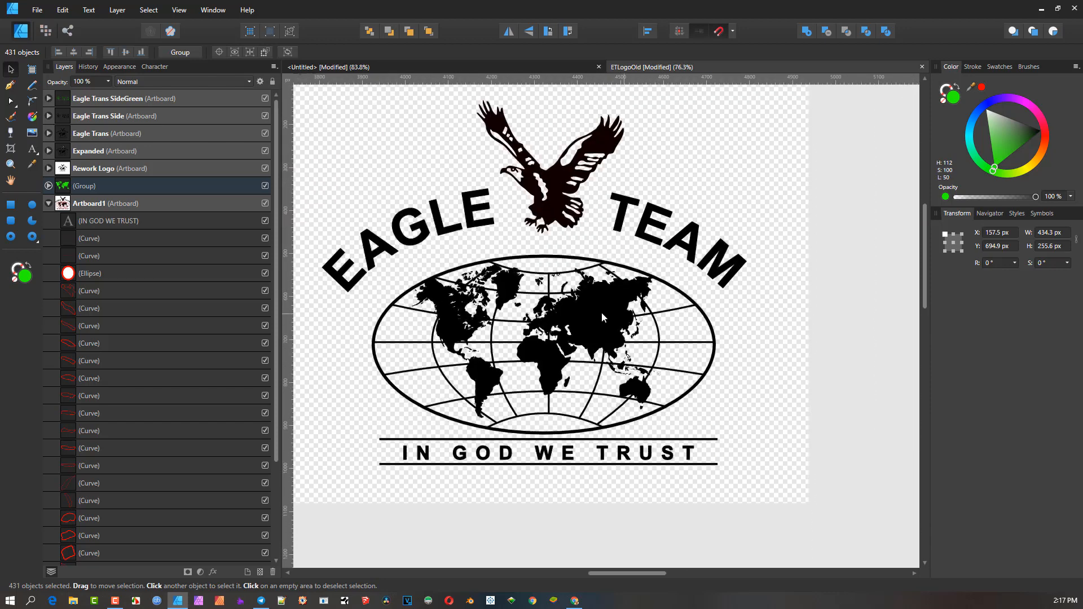
- Try moving the world map curves inside the Eagle Trans logo, undo the move and deselect
click(592, 319)
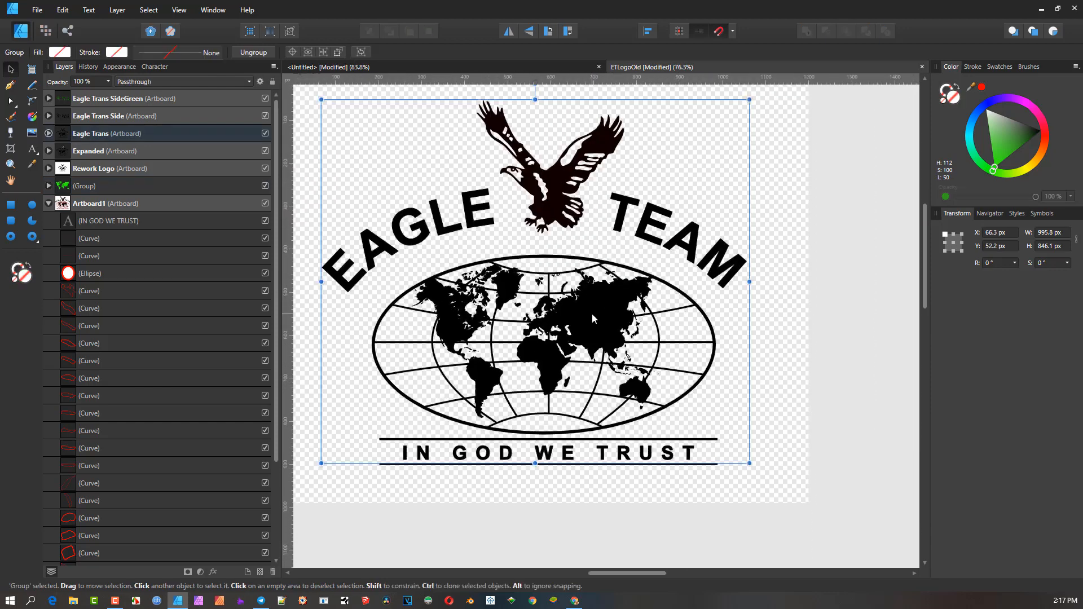
double_click(591, 314)
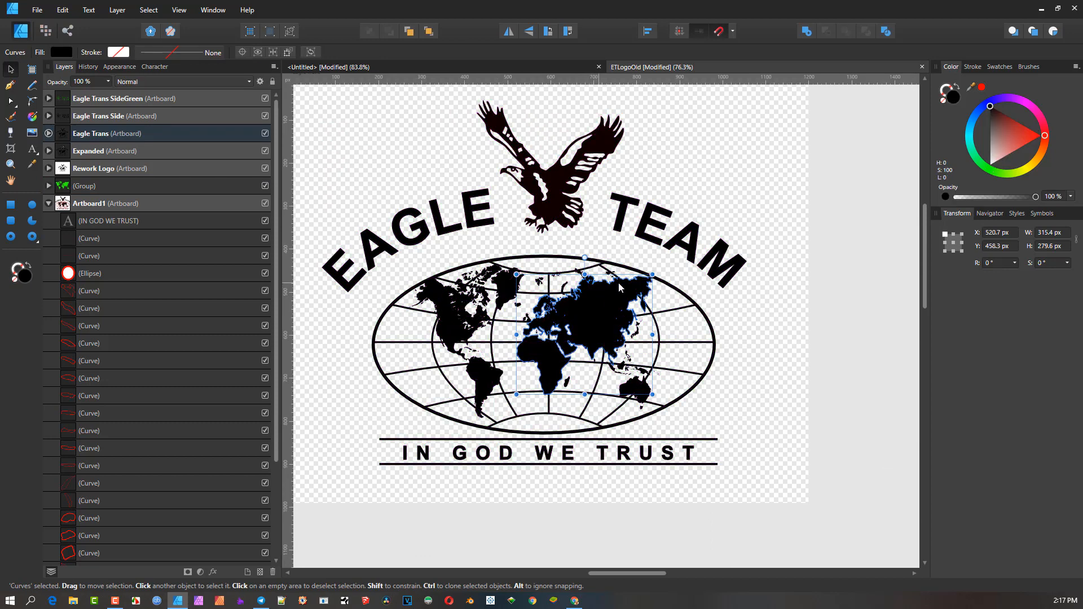
drag(573, 304, 654, 296)
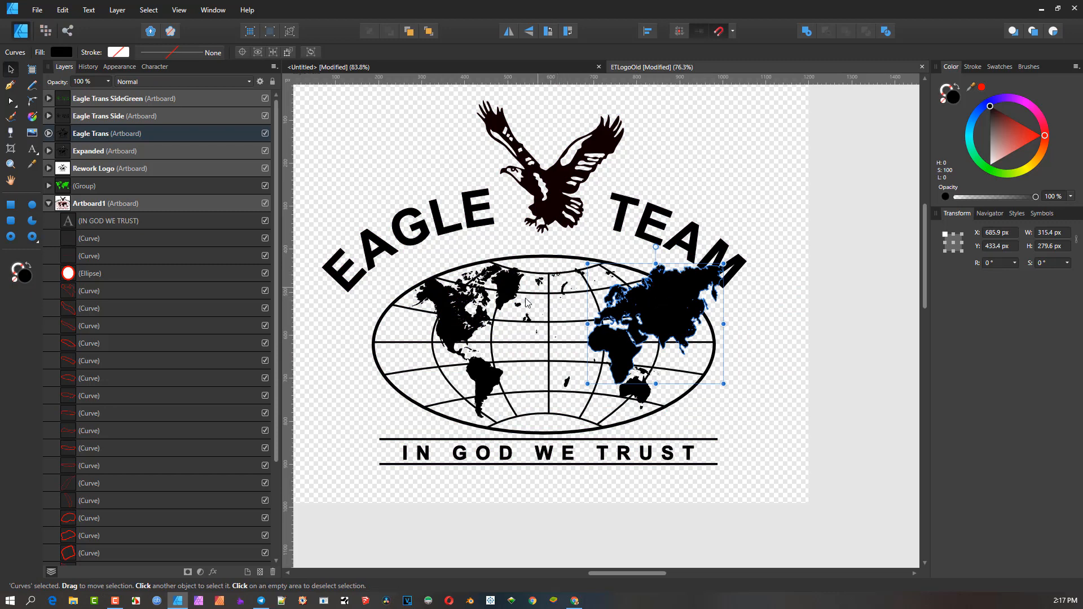
key(ctrl+z)
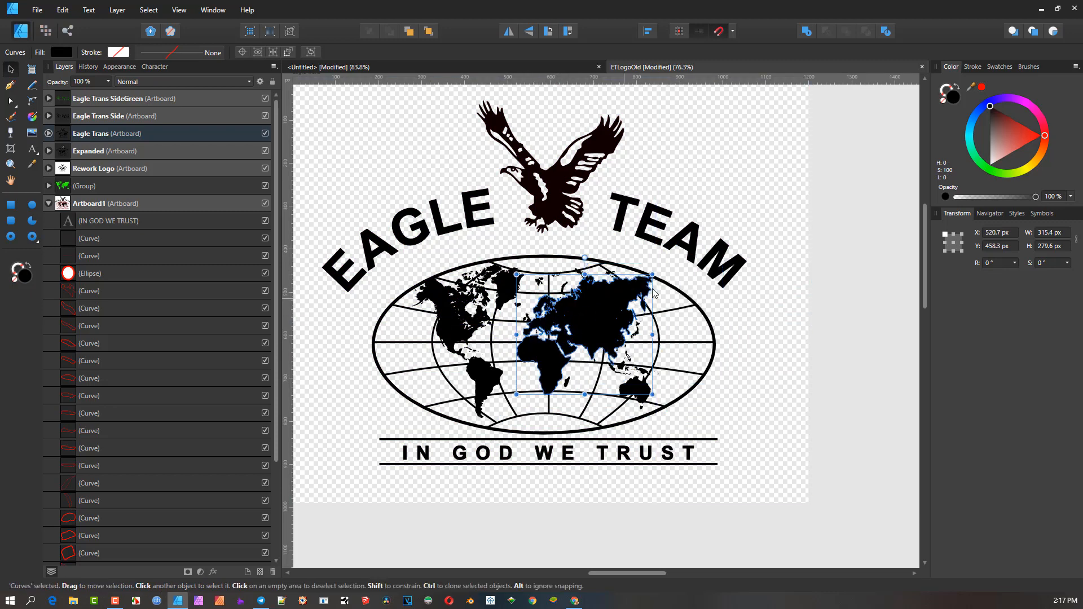
click(766, 298)
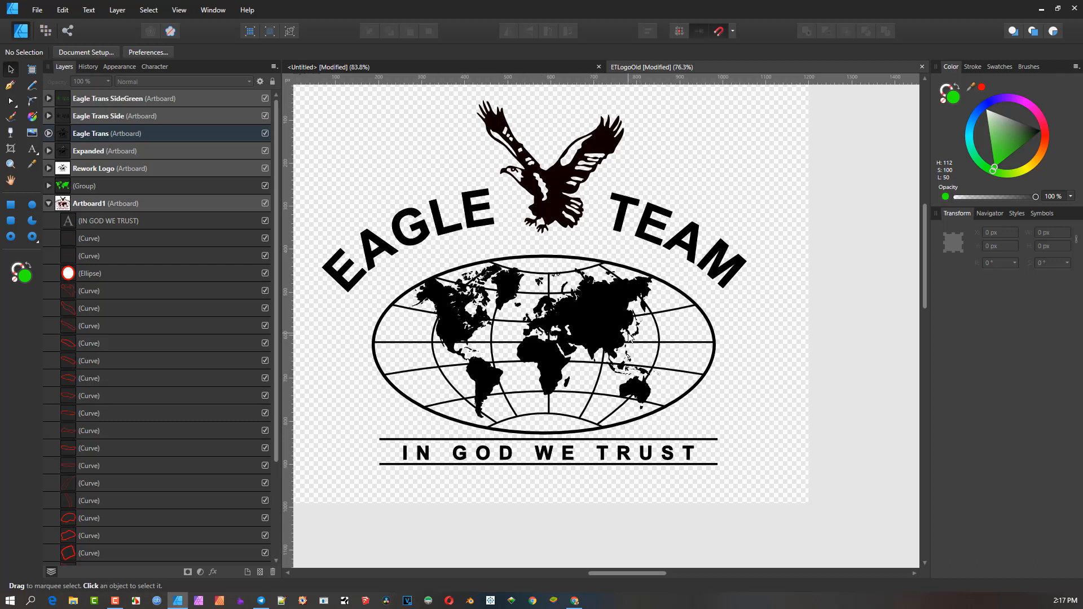
- Inspect the Eagle Trans and Eagle Trans Side logo artboards and their grouped artwork
scroll(629, 337, down, 2)
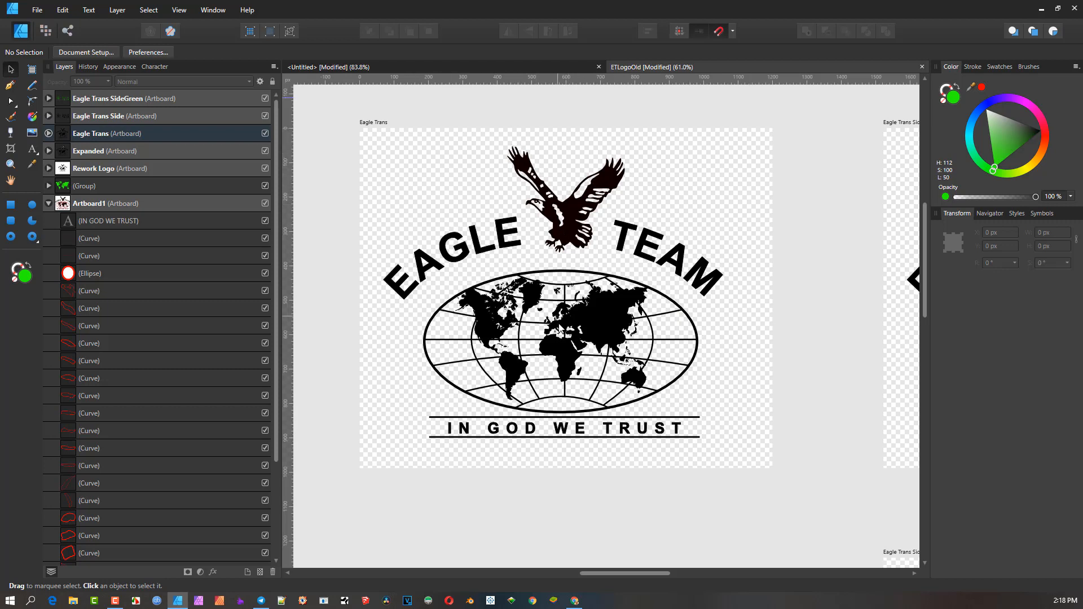
click(611, 310)
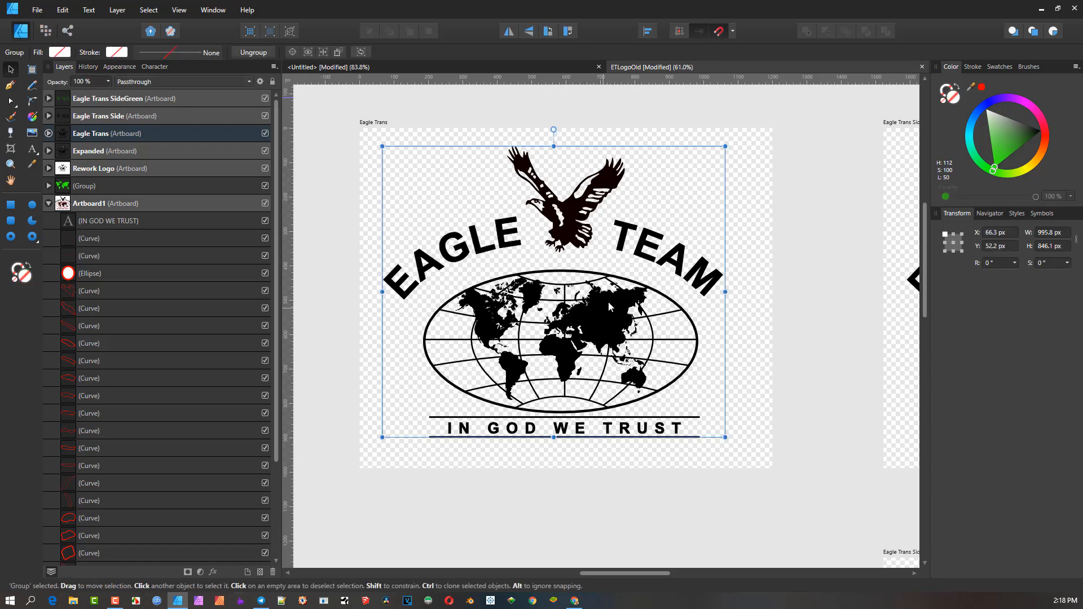
scroll(608, 301, down, 2)
drag(688, 246, 320, 75)
drag(541, 169, 443, 335)
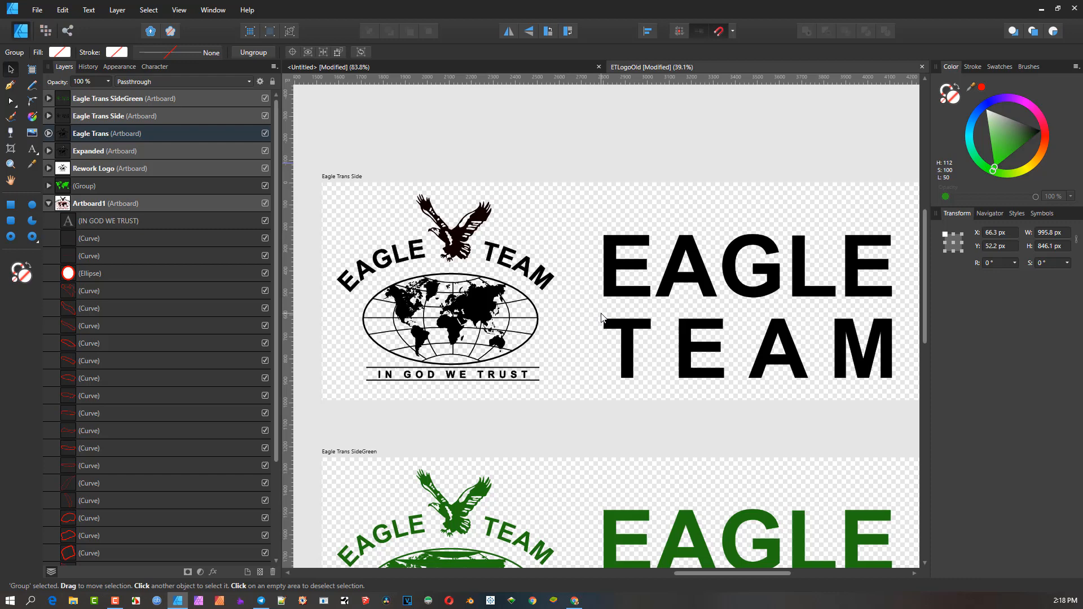
scroll(613, 312, down, 3)
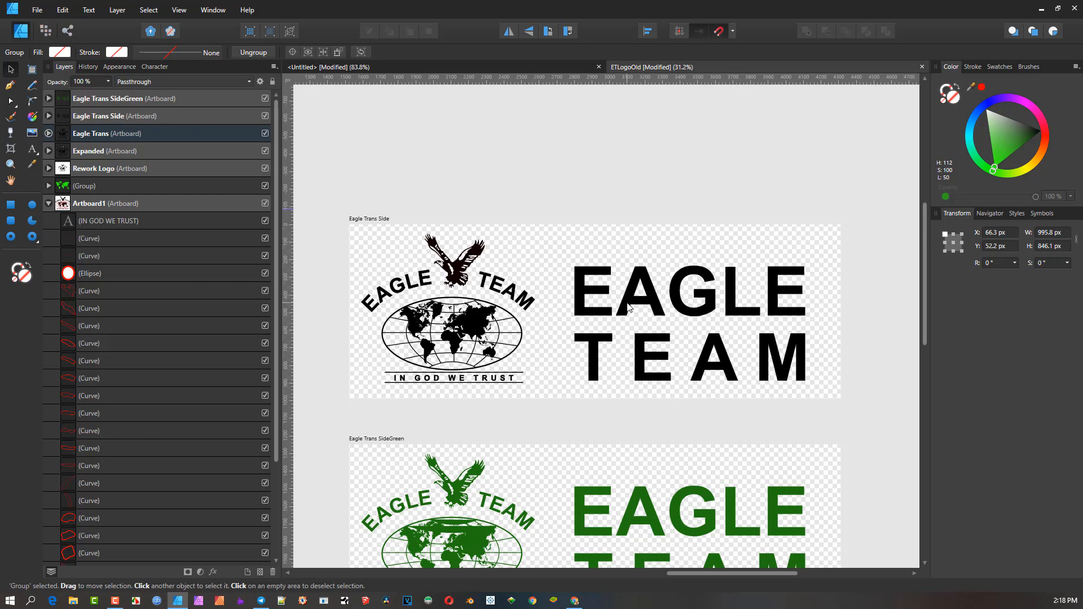
scroll(666, 305, up, 2)
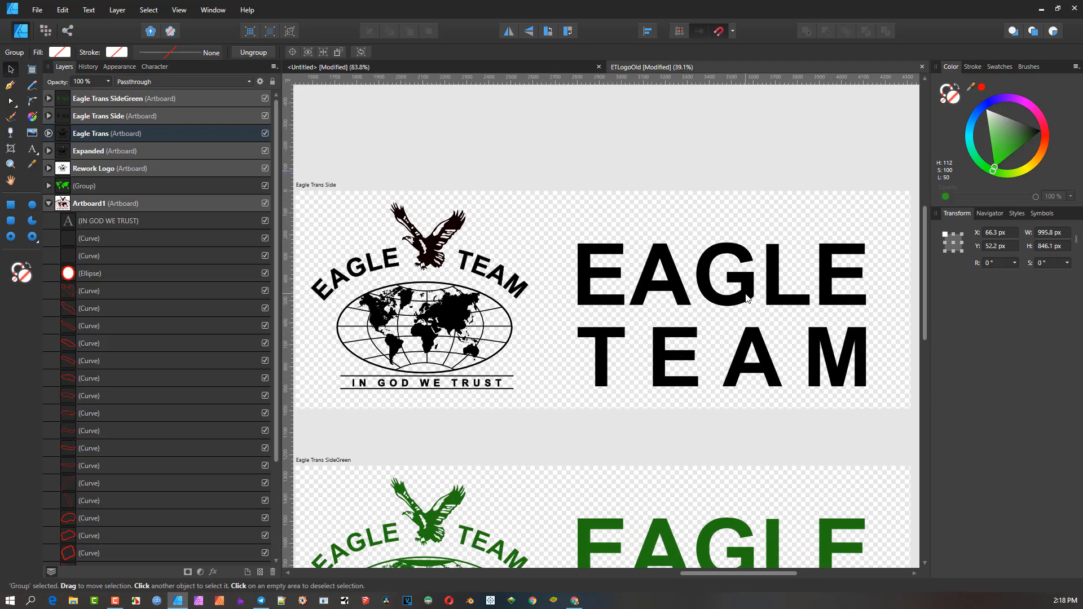
drag(745, 299, 760, 298)
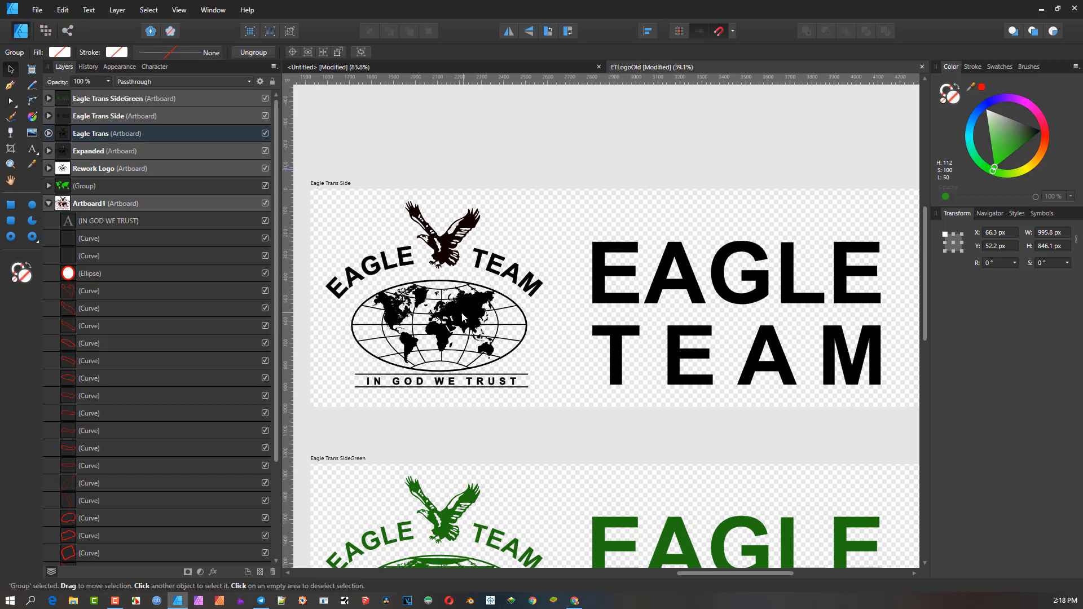
scroll(464, 311, up, 3)
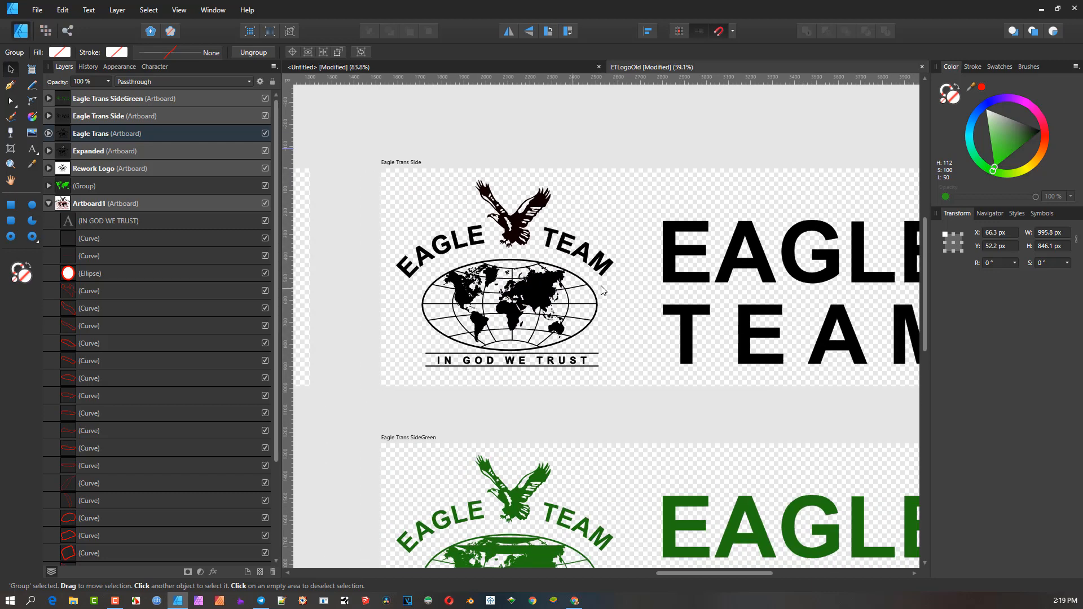
drag(612, 272, 652, 311)
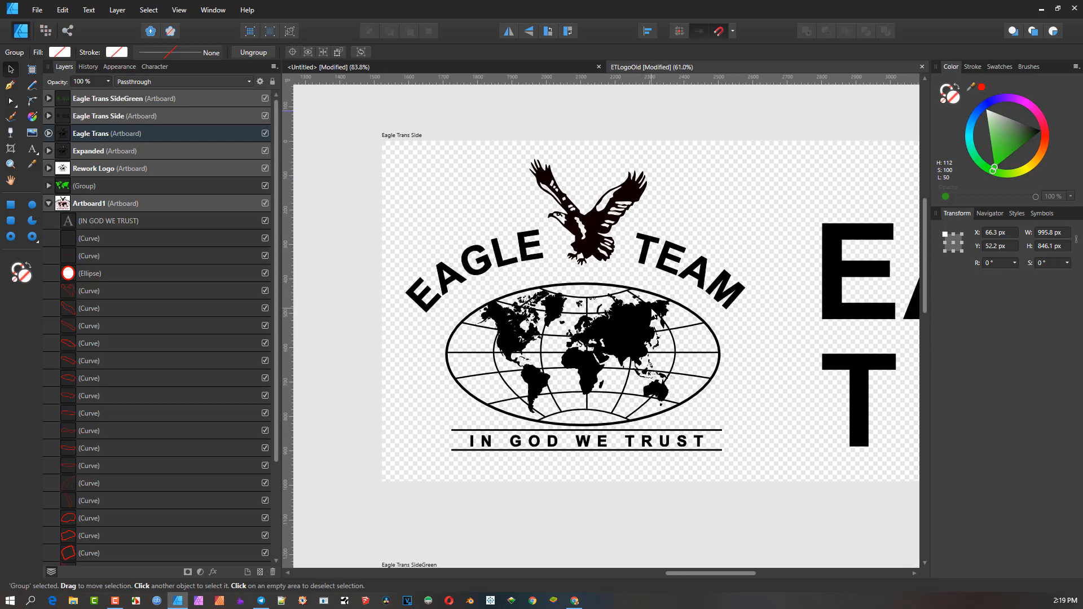